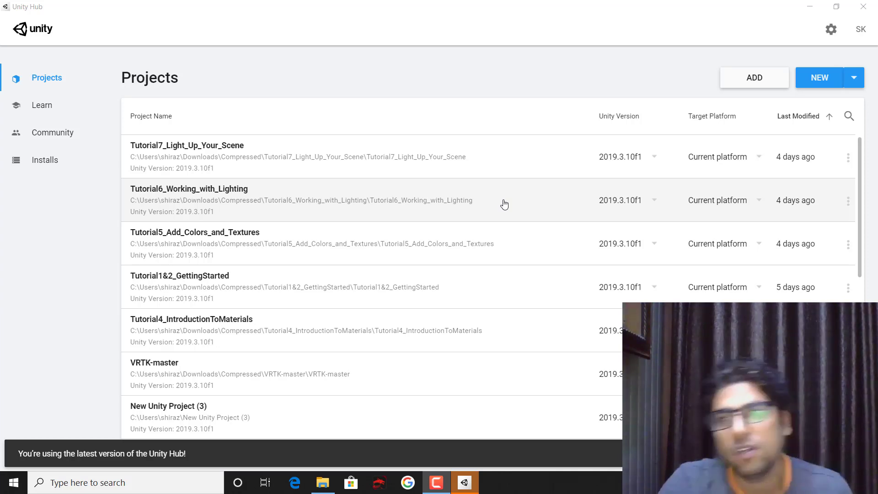
Turn off the display of desktop icons and return to the Unity Hub window
{"action": "left_click", "coordinate": [809, 6]}
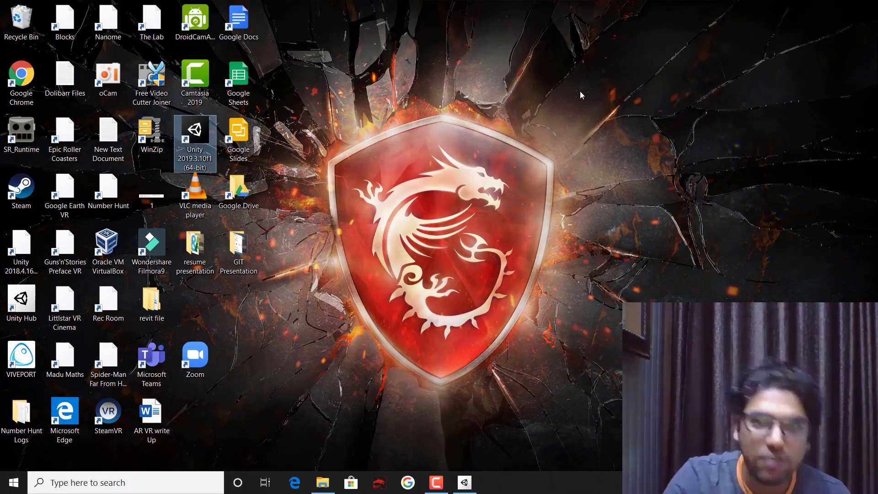
{"action": "right_click", "coordinate": [580, 91]}
{"action": "mouse_move", "coordinate": [655, 100]}
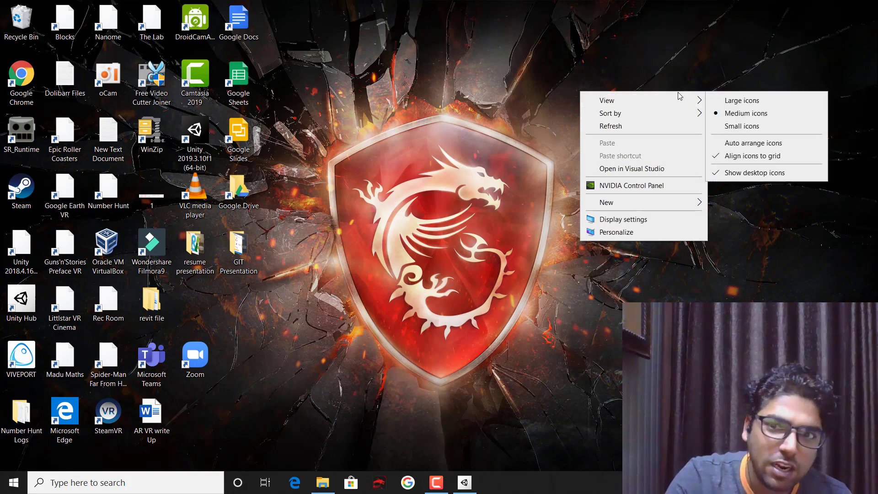
{"action": "left_click", "coordinate": [753, 174]}
{"action": "left_click", "coordinate": [464, 481]}
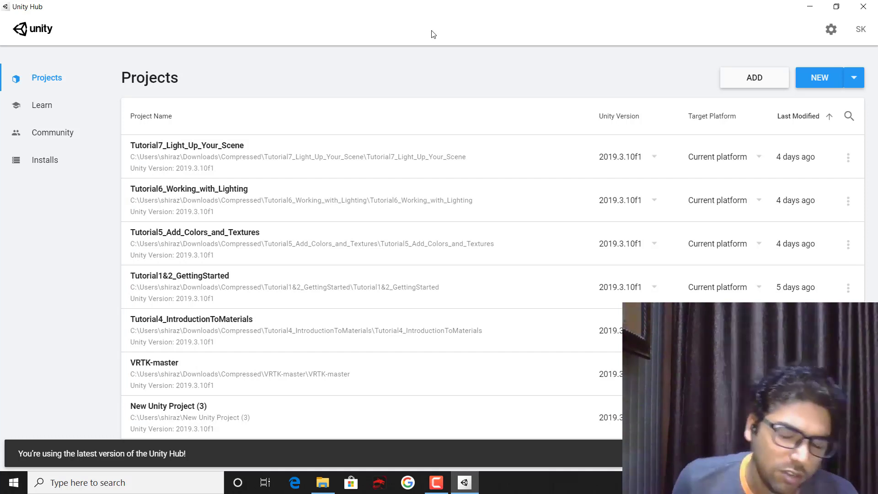
View the installed Unity editors and the versions available to add, selecting Unity 2018.4.22f1 (LTS) before cancelling
{"action": "left_click", "coordinate": [65, 169]}
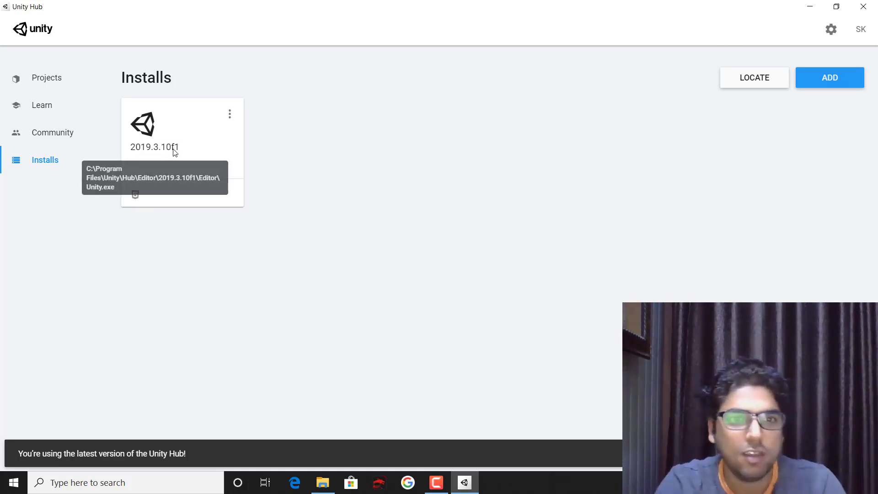
{"action": "left_click", "coordinate": [850, 84]}
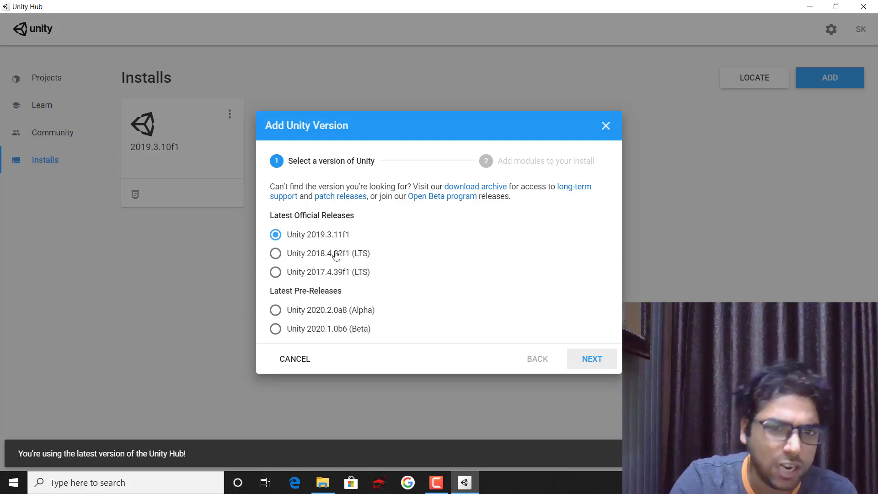
{"action": "left_click", "coordinate": [273, 255]}
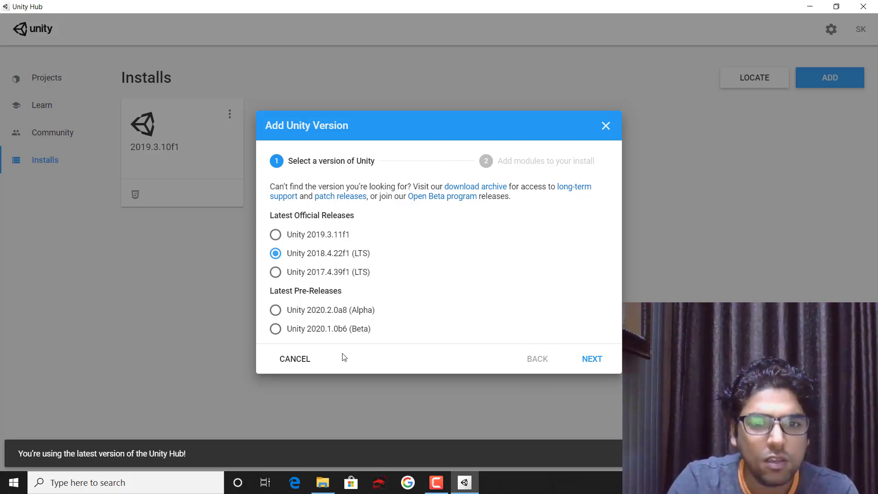
{"action": "left_click", "coordinate": [295, 359]}
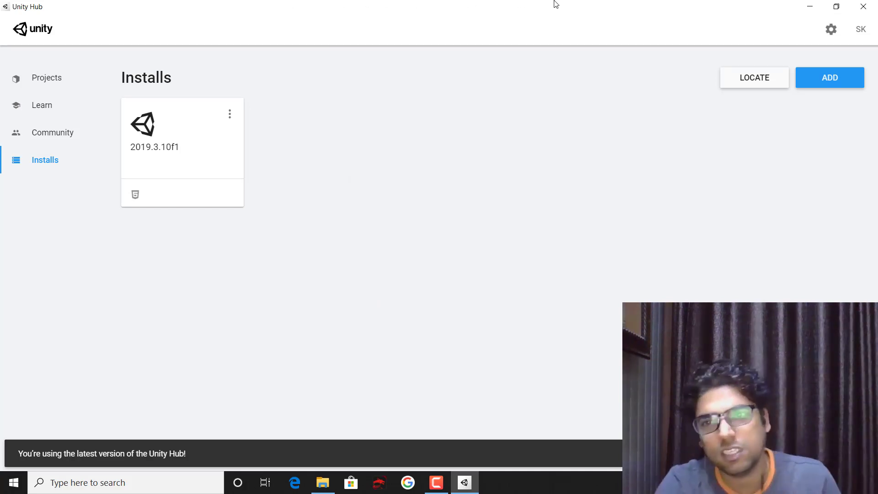
Look at the file browser for locating an existing editor and cancel without choosing one
{"action": "left_click", "coordinate": [767, 78]}
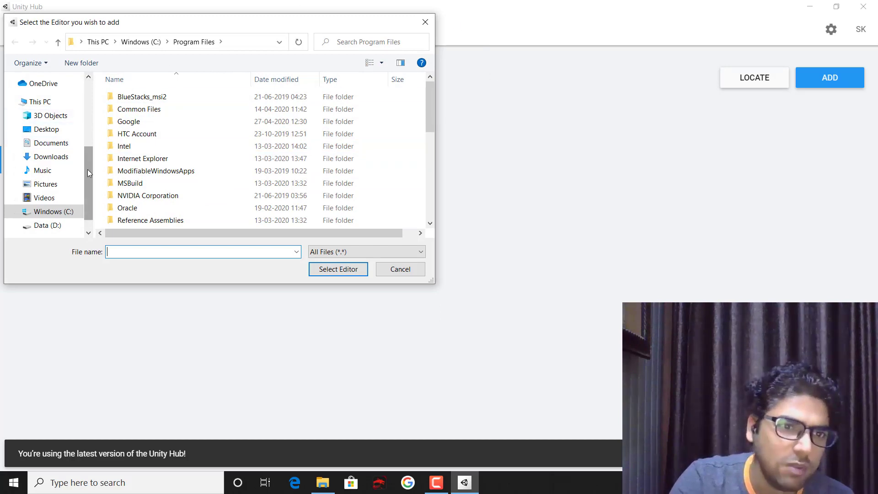
{"action": "left_click_drag", "start_coordinate": [87, 169], "coordinate": [86, 159]}
{"action": "left_click", "coordinate": [400, 268]}
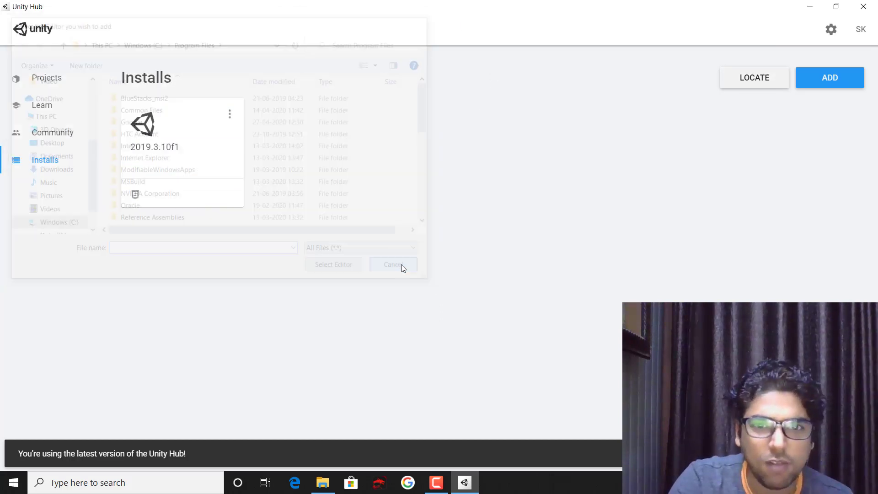
Examine the modules offered with a Unity 2019.3.11f1 install, from dev tools to platforms and documentation, and cancel the installation
{"action": "left_click", "coordinate": [839, 77]}
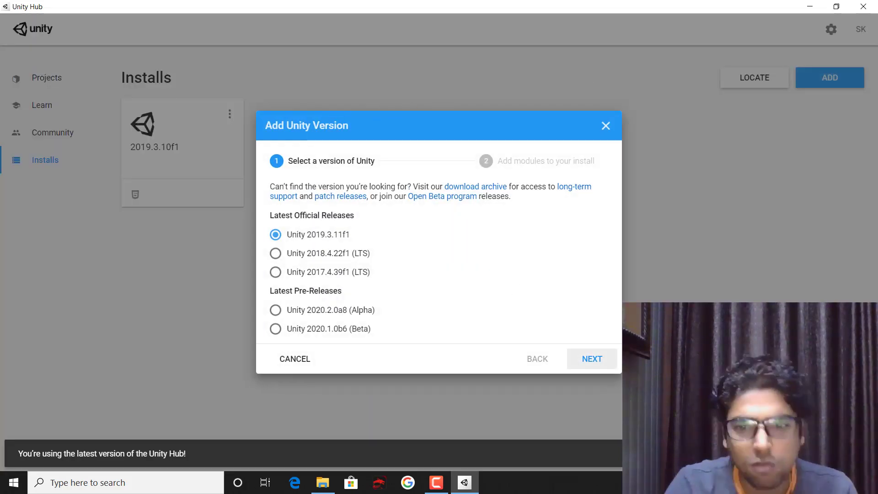
{"action": "left_click", "coordinate": [580, 360]}
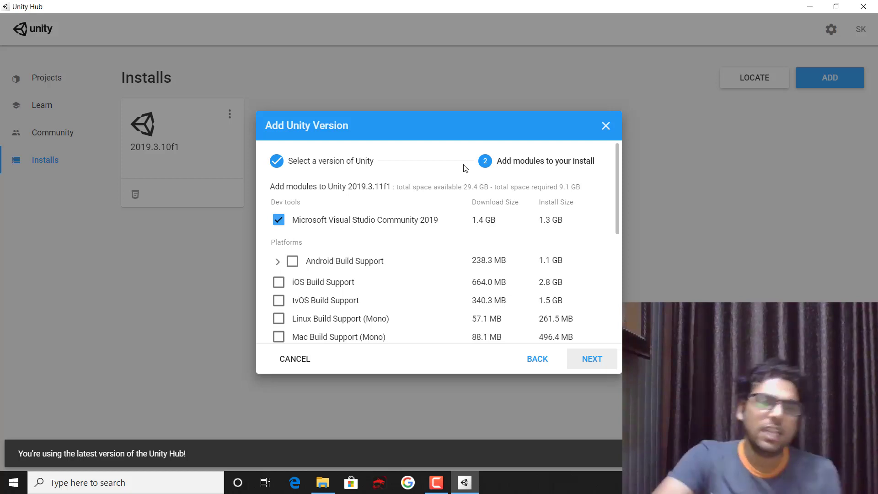
{"action": "scroll", "coordinate": [441, 177], "scroll_direction": "down", "scroll_amount": 3}
{"action": "scroll", "coordinate": [440, 176], "scroll_direction": "up", "scroll_amount": 3}
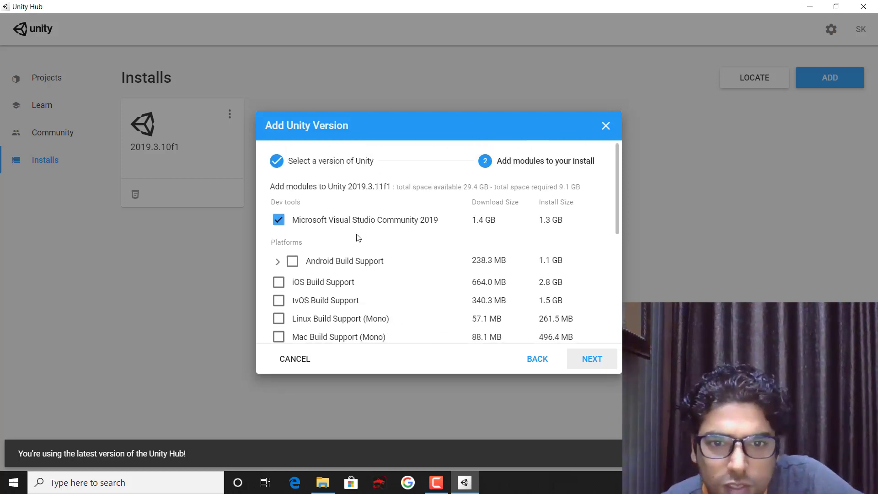
{"action": "scroll", "coordinate": [365, 239], "scroll_direction": "down", "scroll_amount": 1}
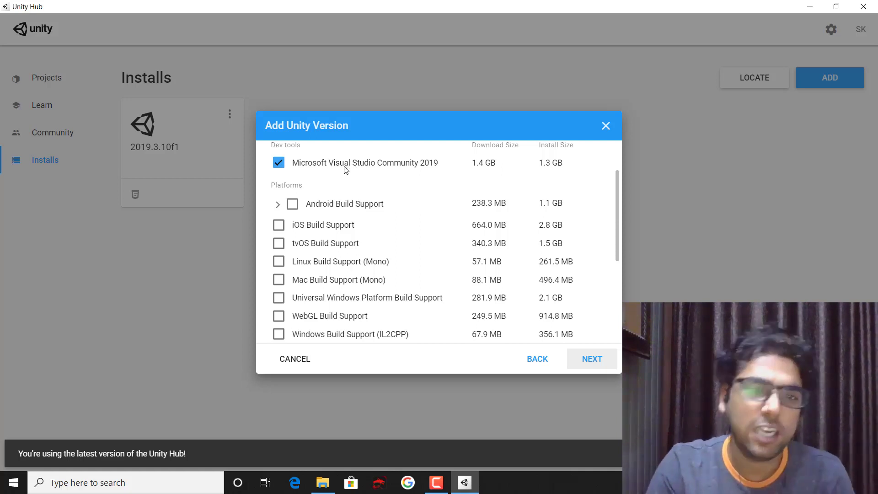
{"action": "scroll", "coordinate": [304, 271], "scroll_direction": "down", "scroll_amount": 1}
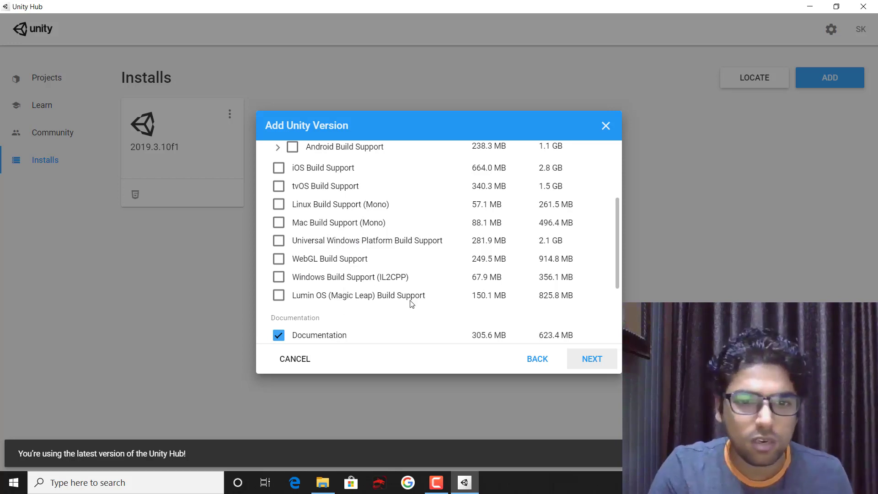
{"action": "scroll", "coordinate": [412, 304], "scroll_direction": "down", "scroll_amount": 2}
{"action": "scroll", "coordinate": [381, 251], "scroll_direction": "up", "scroll_amount": 3}
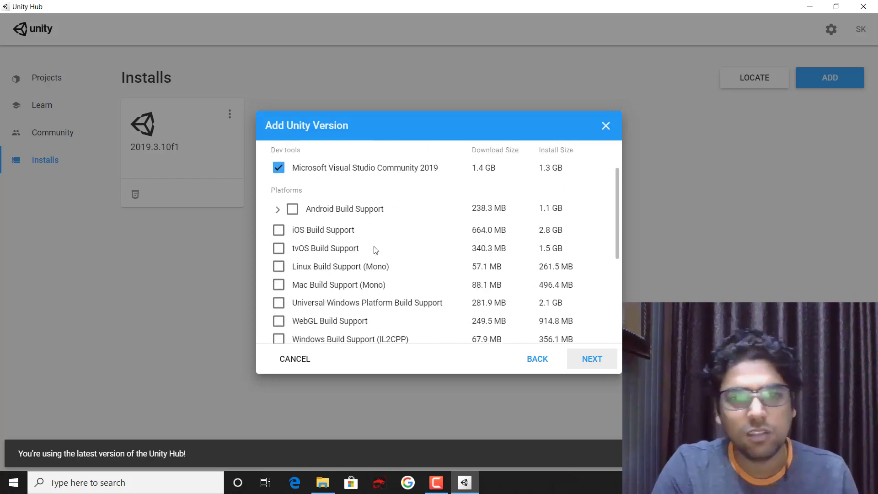
{"action": "left_click", "coordinate": [526, 357]}
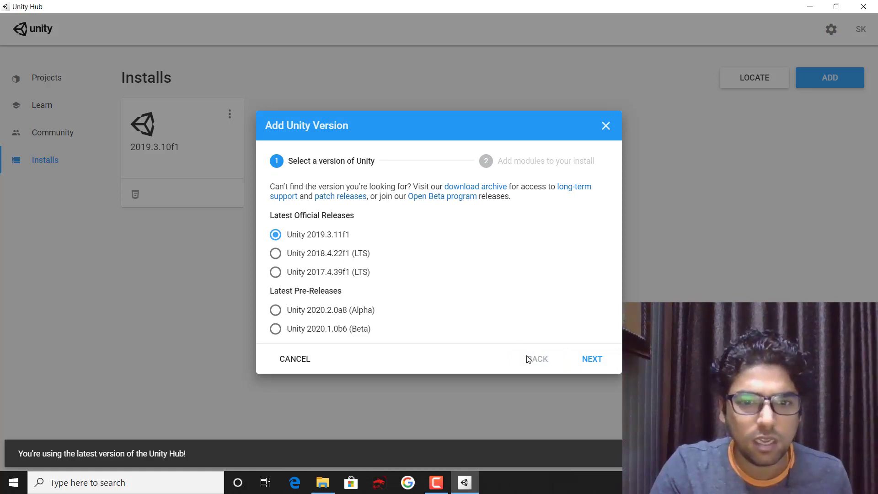
{"action": "left_click", "coordinate": [297, 359]}
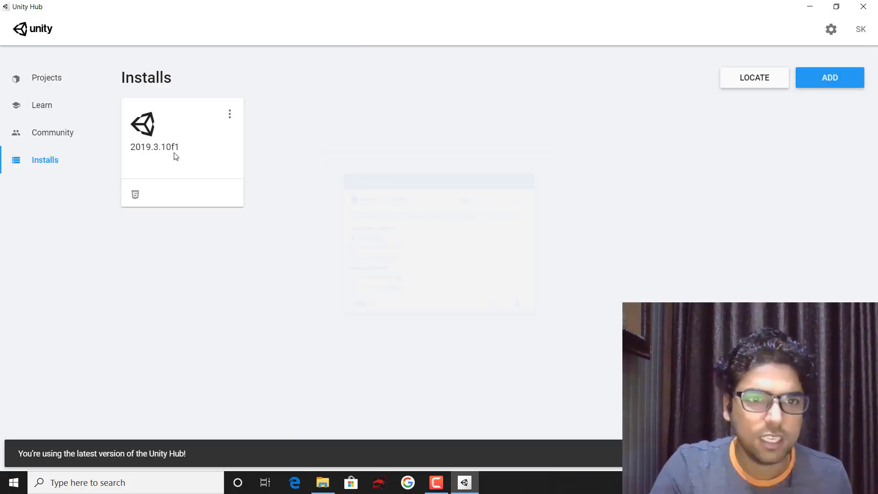
Review the add-on modules for the installed 2019.3.10f1 editor, including the Android Build Support sub-items, and cancel without adding any
{"action": "left_click", "coordinate": [230, 114]}
{"action": "left_click", "coordinate": [213, 122]}
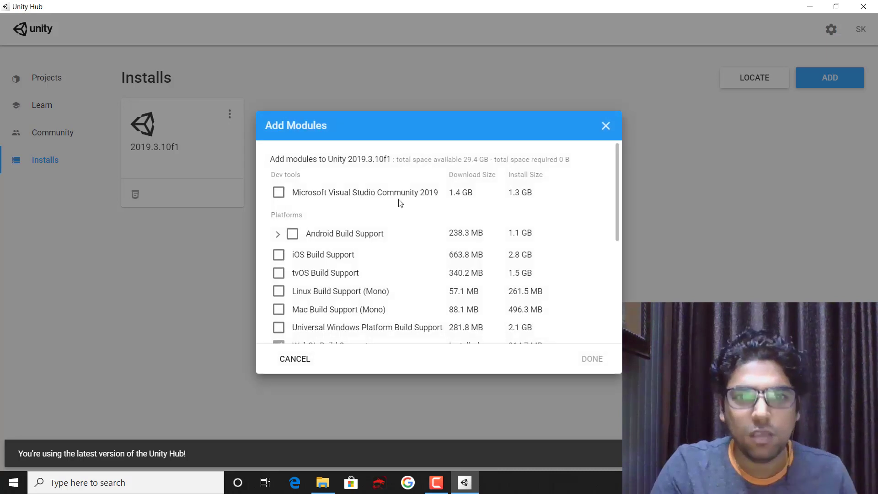
{"action": "scroll", "coordinate": [374, 206], "scroll_direction": "down", "scroll_amount": 3}
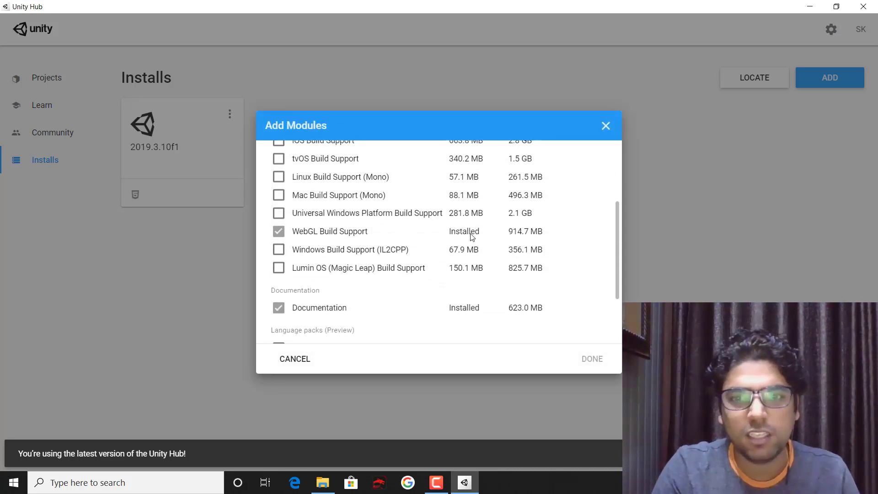
{"action": "scroll", "coordinate": [437, 267], "scroll_direction": "up", "scroll_amount": 3}
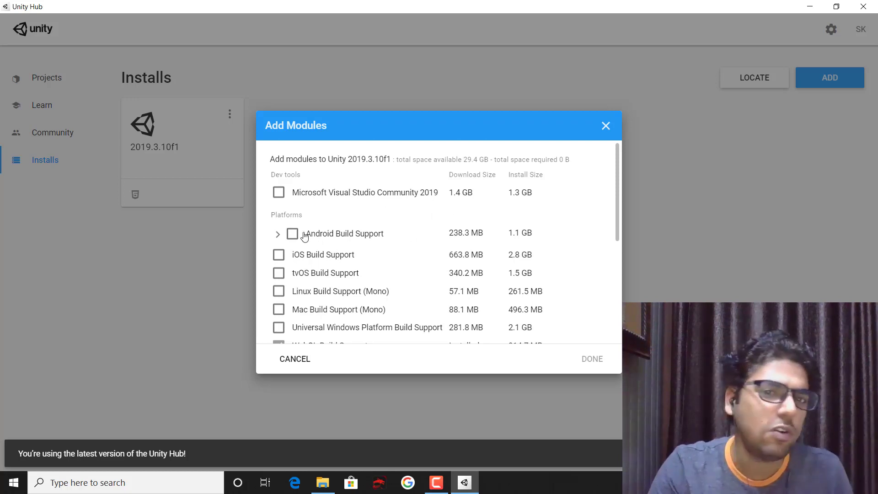
{"action": "left_click", "coordinate": [278, 234]}
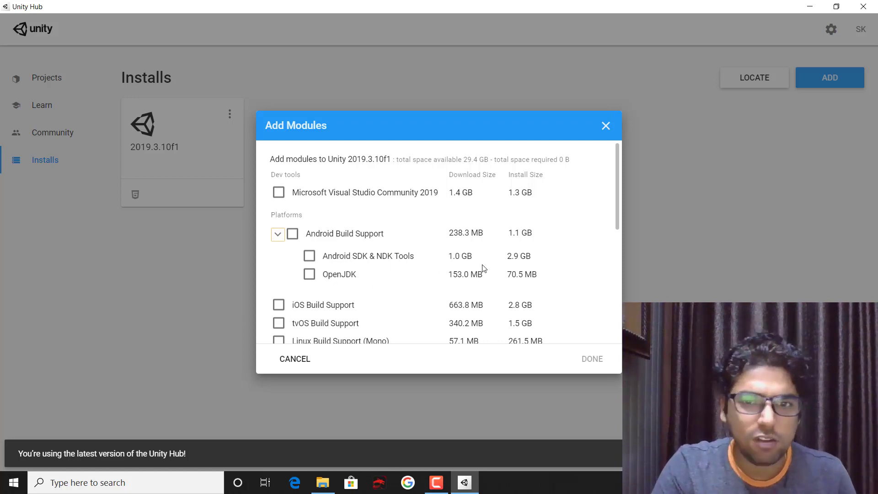
{"action": "scroll", "coordinate": [356, 271], "scroll_direction": "down", "scroll_amount": 3}
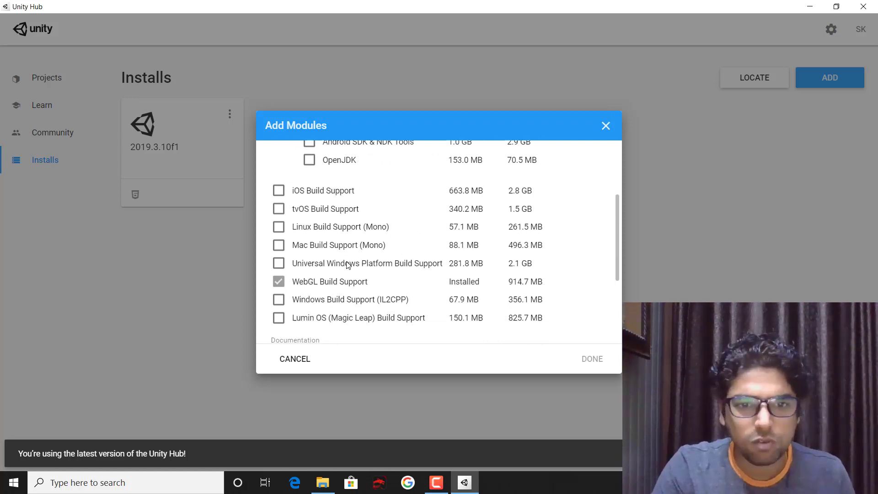
{"action": "scroll", "coordinate": [340, 272], "scroll_direction": "down", "scroll_amount": 3}
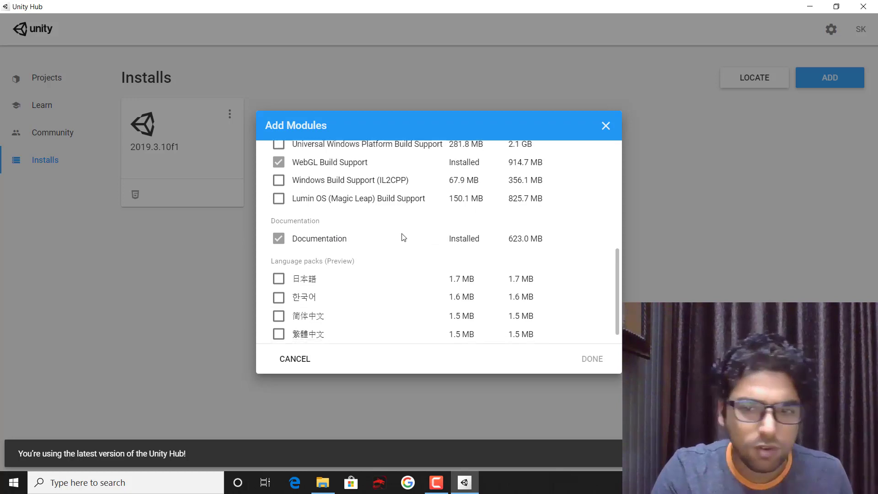
{"action": "scroll", "coordinate": [402, 238], "scroll_direction": "down", "scroll_amount": 1}
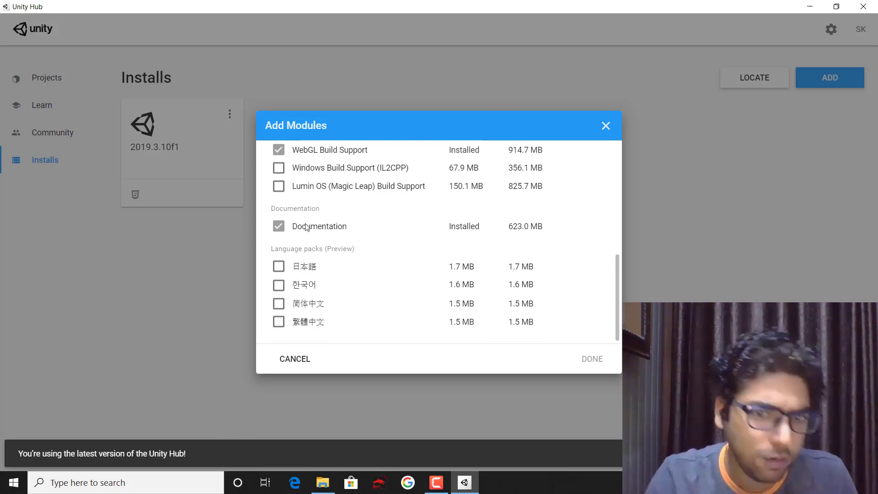
{"action": "scroll", "coordinate": [286, 276], "scroll_direction": "up", "scroll_amount": 3}
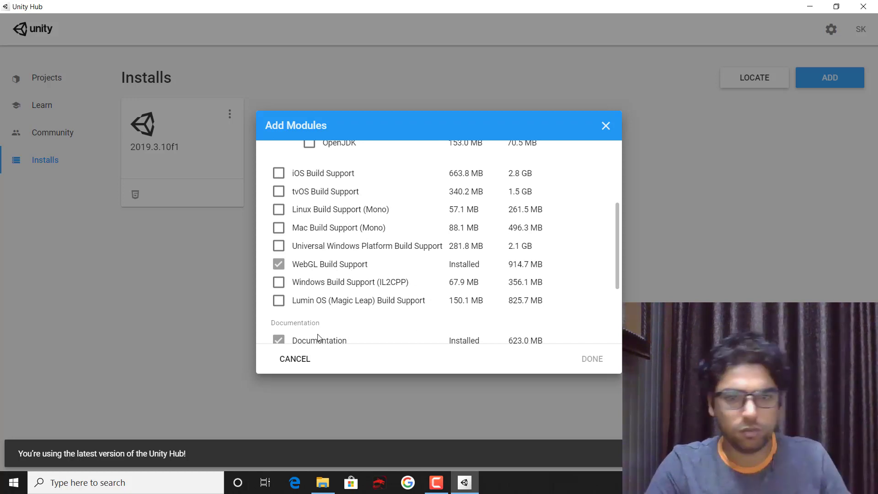
{"action": "left_click", "coordinate": [302, 361]}
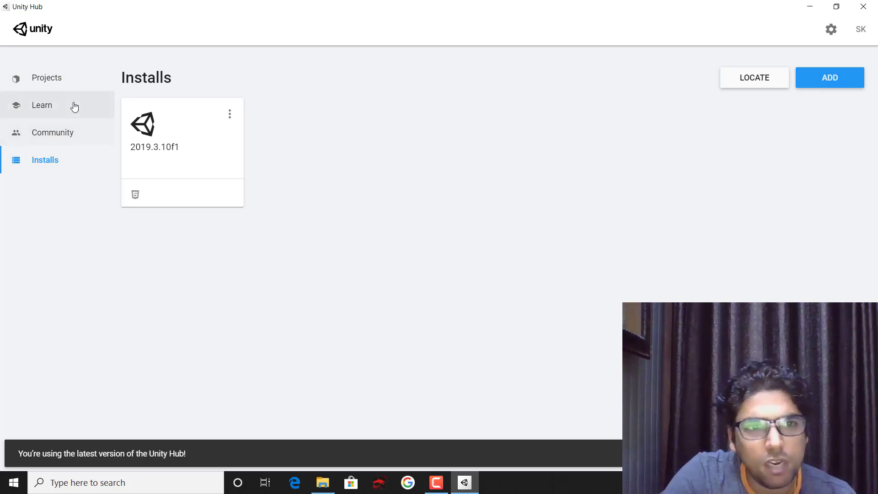
Look through the whole list of existing Unity projects
{"action": "left_click", "coordinate": [64, 81]}
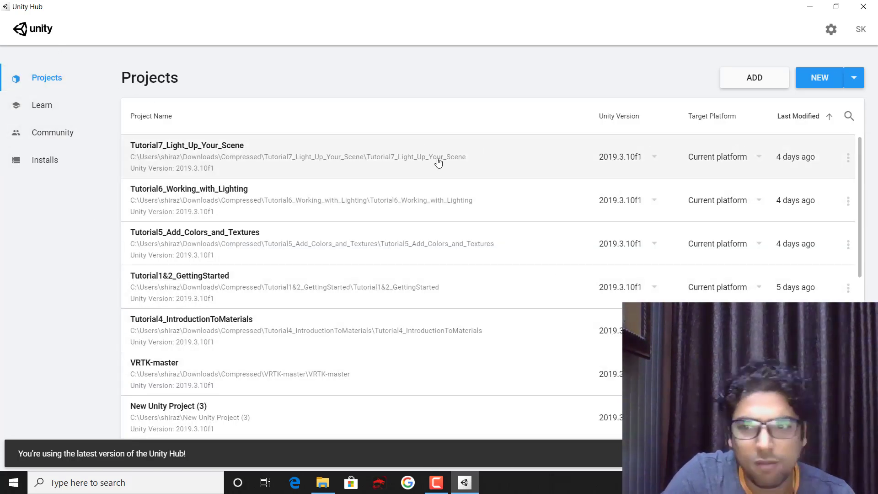
{"action": "scroll", "coordinate": [441, 167], "scroll_direction": "down", "scroll_amount": 5}
{"action": "scroll", "coordinate": [441, 172], "scroll_direction": "up", "scroll_amount": 5}
{"action": "scroll", "coordinate": [442, 173], "scroll_direction": "down", "scroll_amount": 5}
{"action": "scroll", "coordinate": [443, 173], "scroll_direction": "up", "scroll_amount": 5}
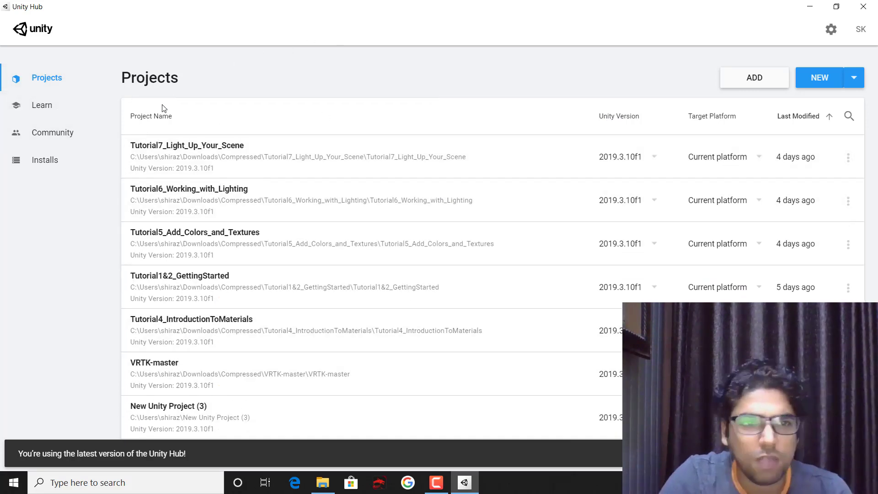
Browse the sample projects and the tutorials offered in the Learn section
{"action": "left_click", "coordinate": [65, 114]}
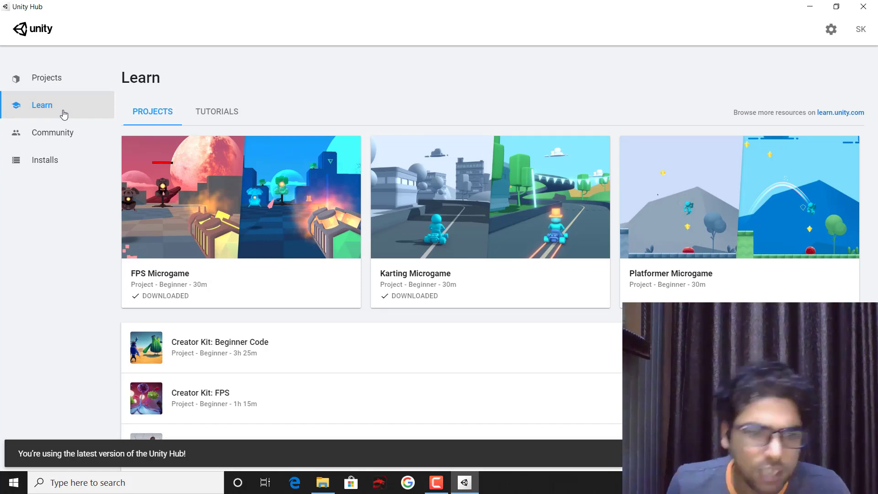
{"action": "scroll", "coordinate": [396, 261], "scroll_direction": "down", "scroll_amount": 3}
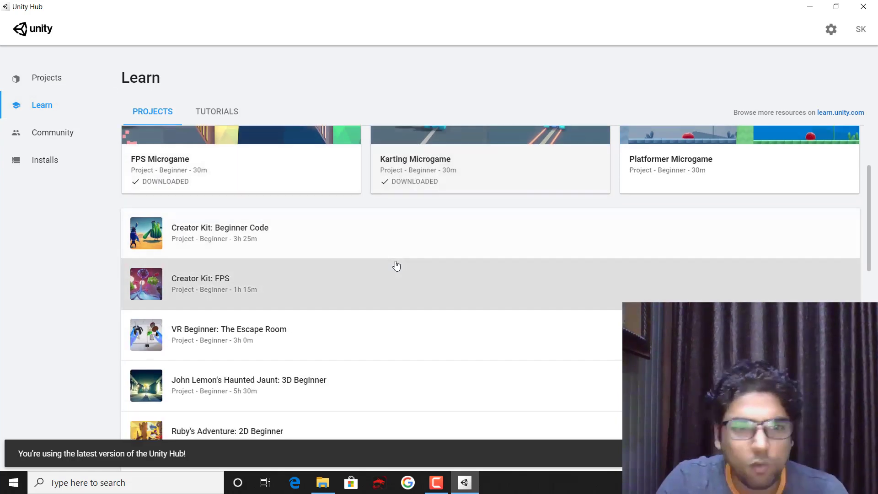
{"action": "scroll", "coordinate": [241, 174], "scroll_direction": "down", "scroll_amount": 3}
{"action": "left_click", "coordinate": [217, 112]}
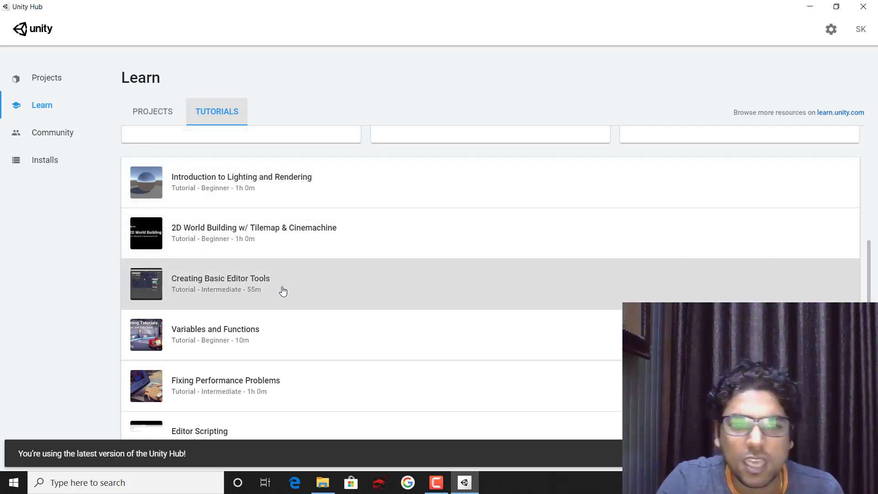
{"action": "scroll", "coordinate": [382, 229], "scroll_direction": "up", "scroll_amount": 4}
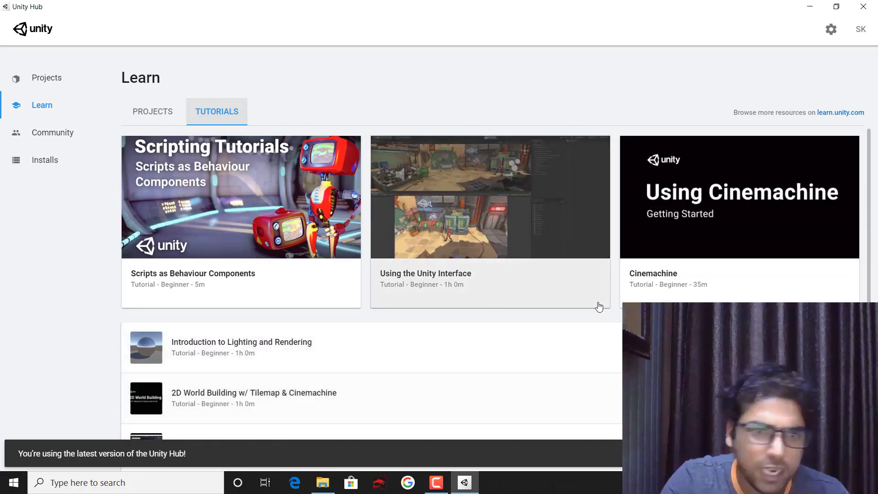
Return to the Learn section's sample projects and open the details of FPS Microgame
{"action": "left_click", "coordinate": [154, 109]}
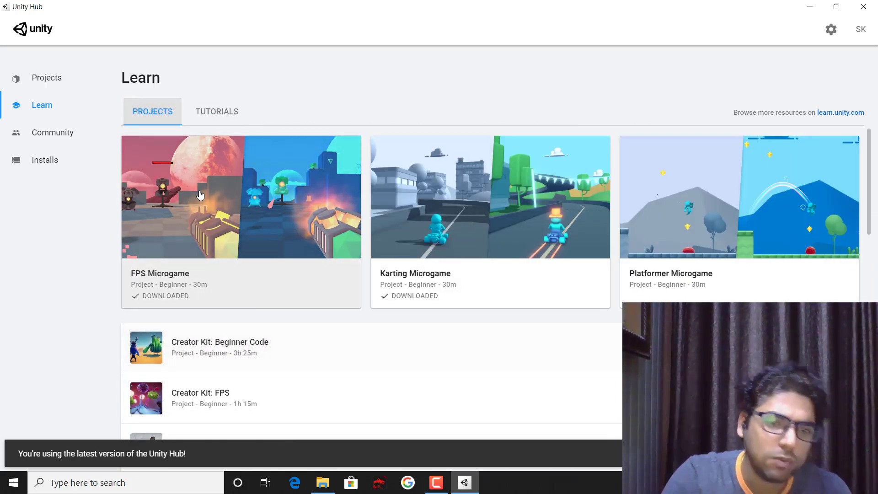
{"action": "scroll", "coordinate": [210, 216], "scroll_direction": "down", "scroll_amount": 1}
{"action": "scroll", "coordinate": [211, 215], "scroll_direction": "up", "scroll_amount": 1}
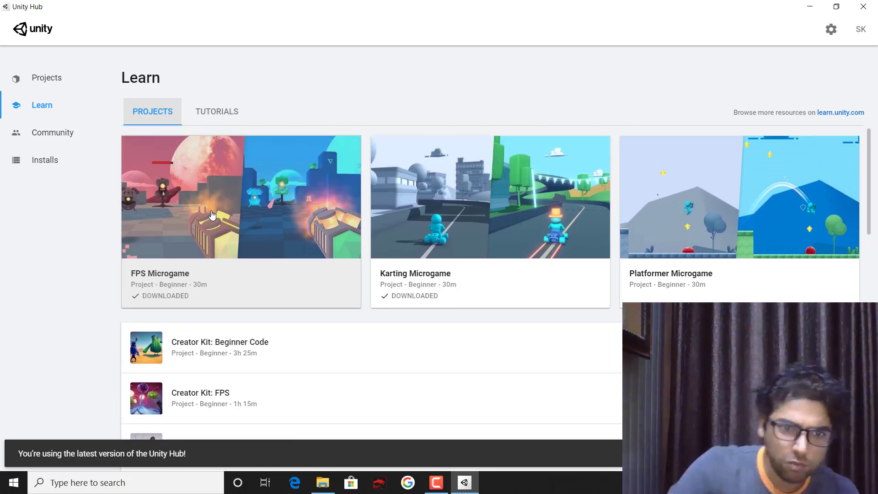
{"action": "left_click", "coordinate": [185, 288]}
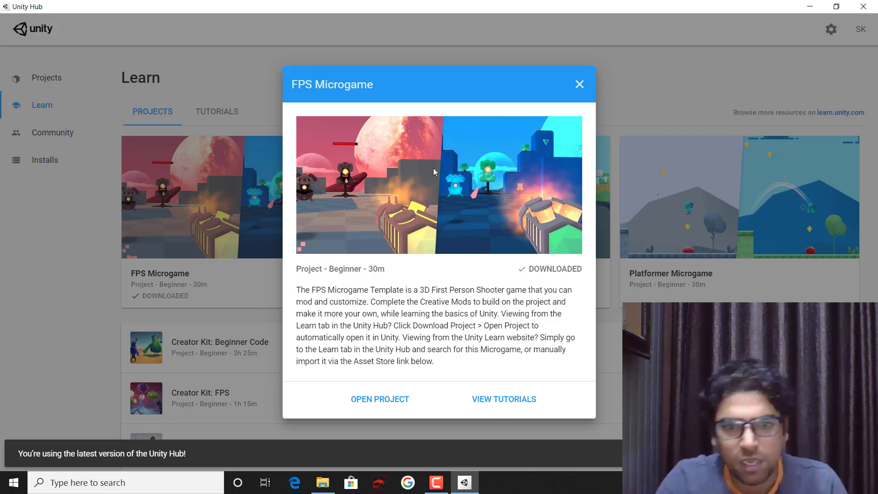
Open the FPS Microgame project in the Unity editor and dismiss the Get Started welcome window
{"action": "left_click", "coordinate": [360, 407]}
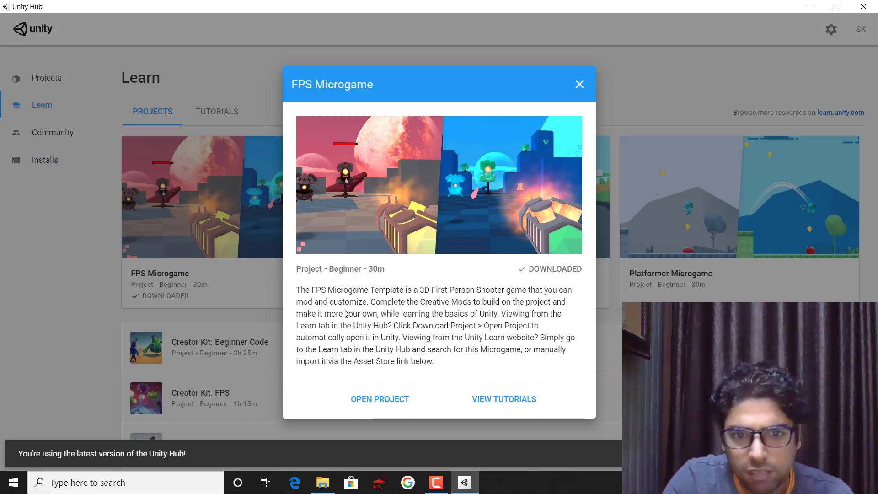
{"action": "left_click", "coordinate": [384, 403]}
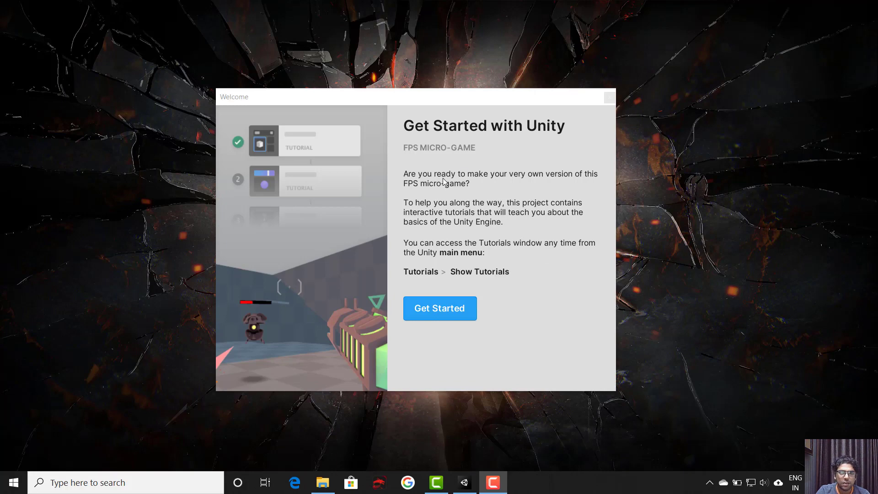
{"action": "left_click", "coordinate": [464, 482]}
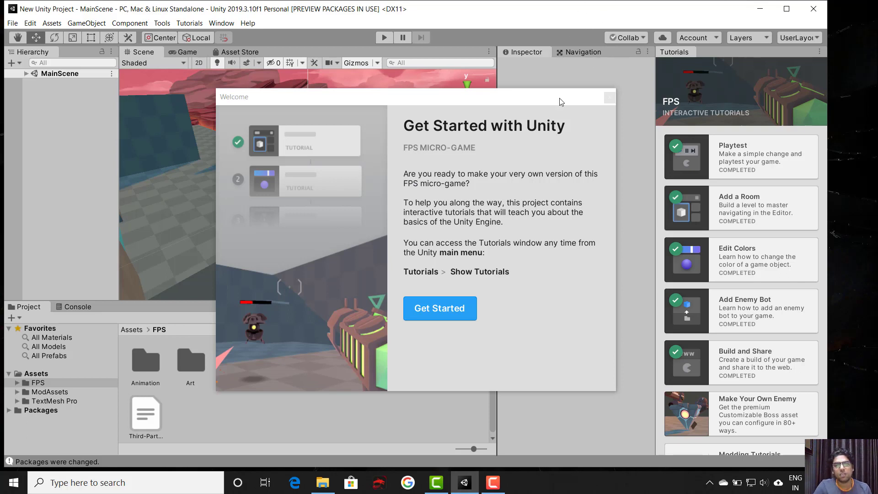
{"action": "left_click", "coordinate": [199, 27]}
{"action": "left_click", "coordinate": [214, 25]}
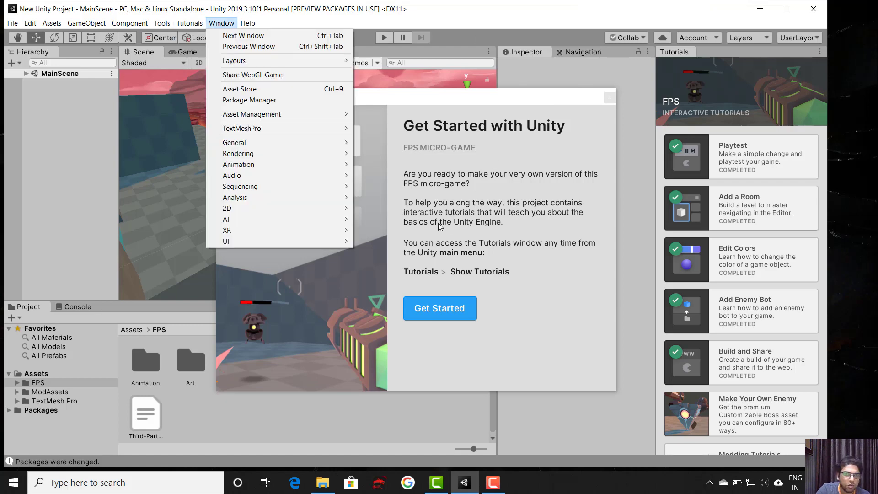
{"action": "left_click", "coordinate": [569, 139]}
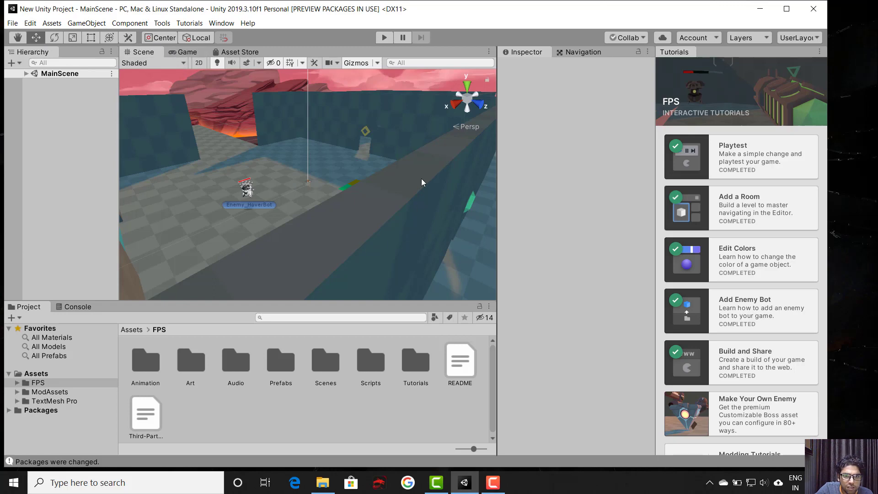
View the Game view and the Asset Store, and return to the Game view
{"action": "left_click", "coordinate": [184, 53]}
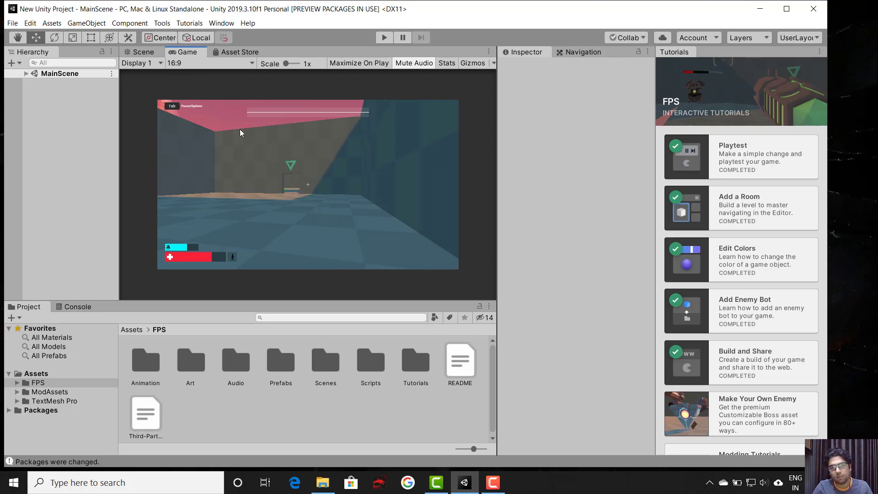
{"action": "left_click", "coordinate": [240, 52]}
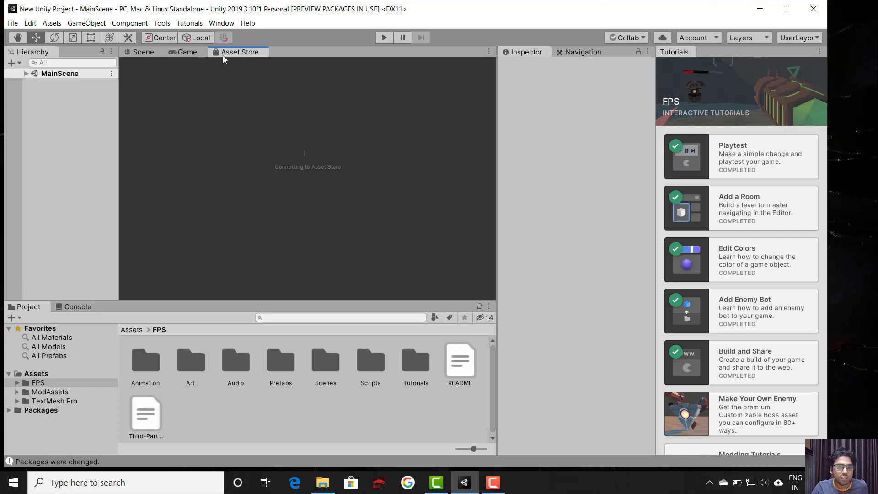
{"action": "left_click", "coordinate": [186, 52]}
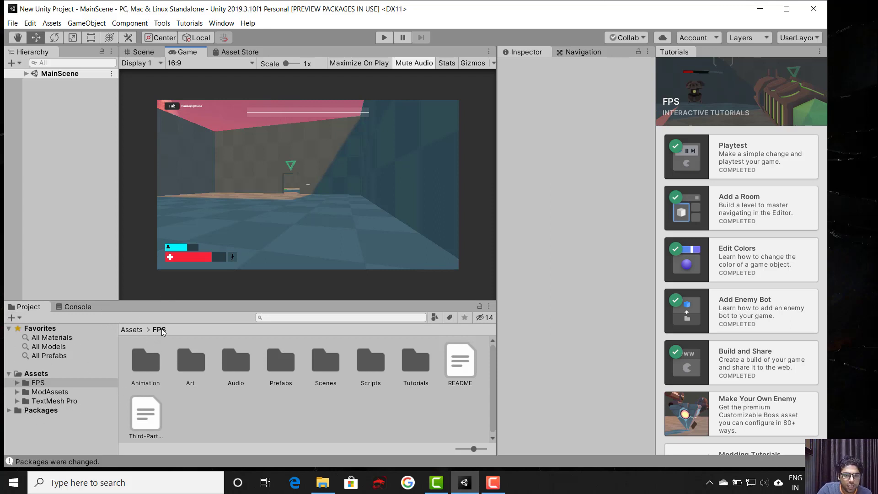
Browse the project's assets from the Assets root into FPS > Scenes, and return to the Scene view
{"action": "left_click", "coordinate": [128, 329]}
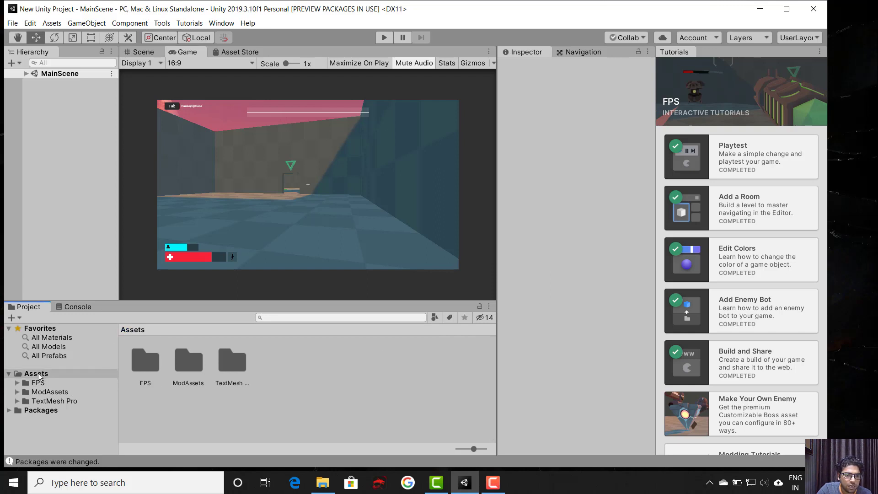
{"action": "double_click", "coordinate": [140, 364]}
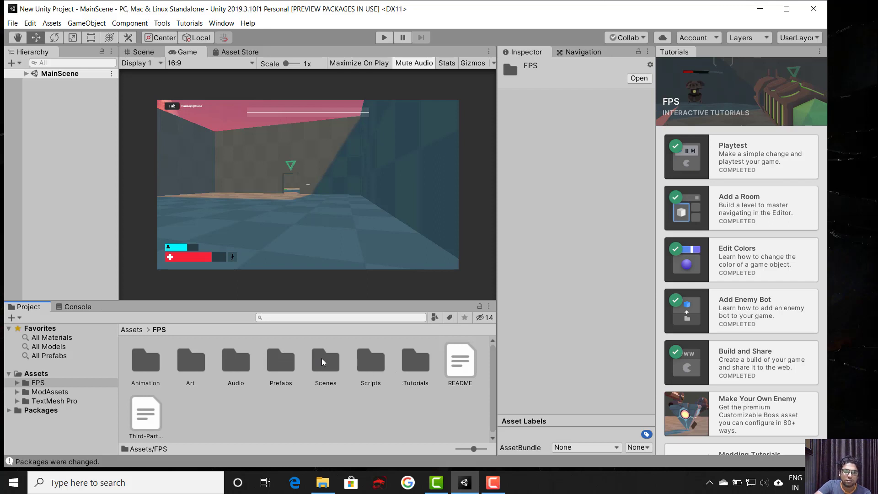
{"action": "double_click", "coordinate": [327, 370]}
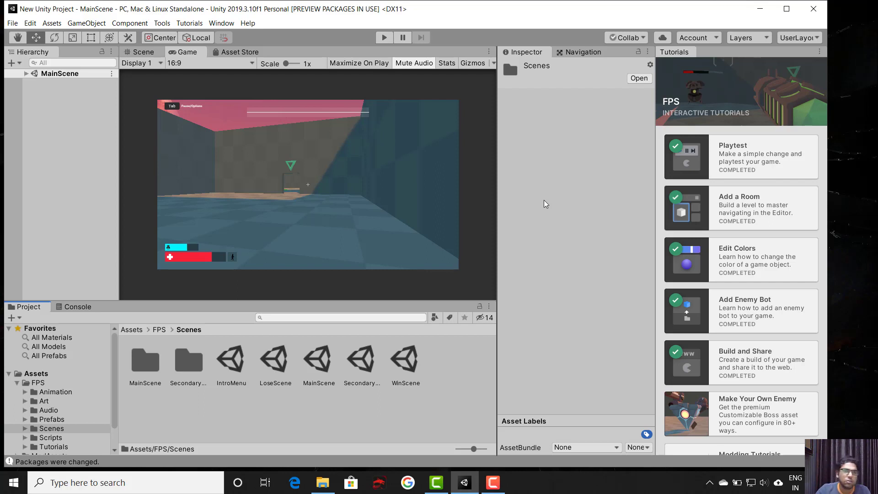
{"action": "left_click", "coordinate": [154, 53]}
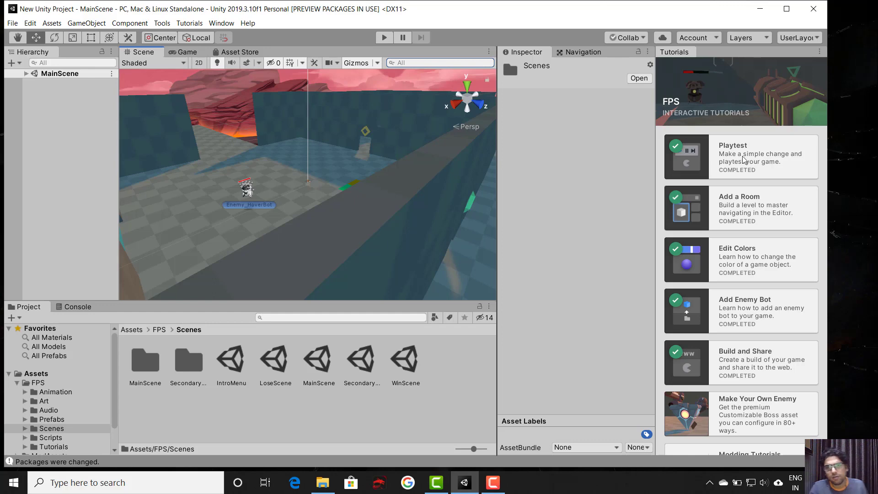
Start the Playtest interactive tutorial and enter Play Mode for the FPS game
{"action": "left_click", "coordinate": [750, 169]}
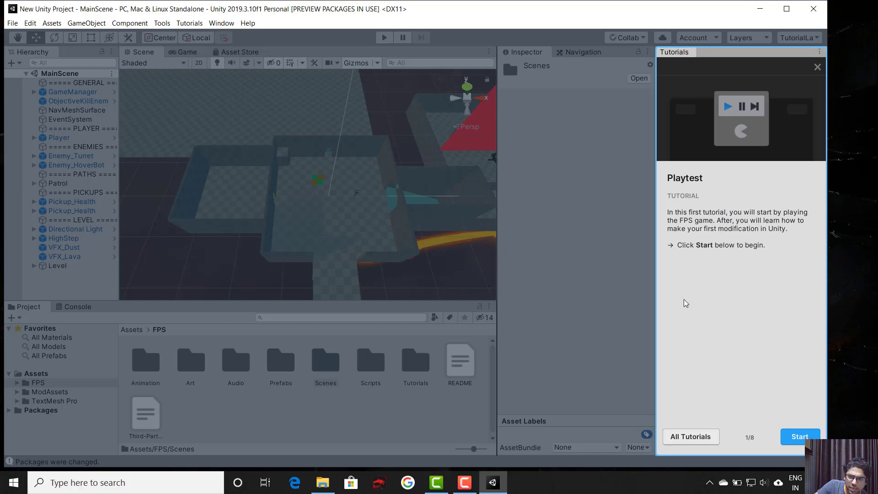
{"action": "left_click", "coordinate": [805, 438]}
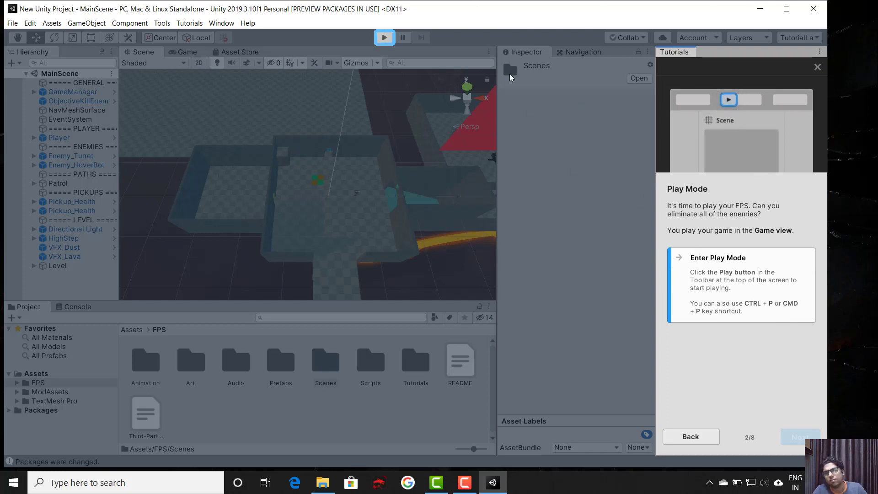
{"action": "left_click", "coordinate": [384, 38]}
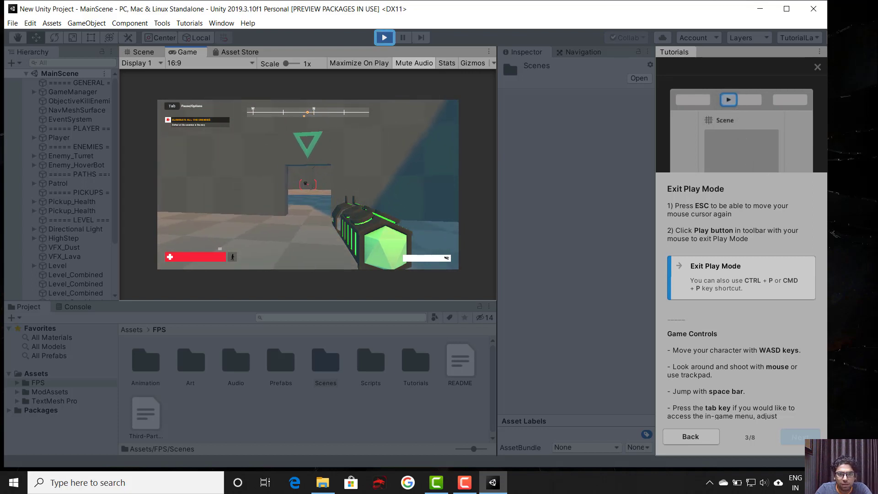
Shoot the enemy beyond the doorway repeatedly until it is eliminated
{"action": "left_click", "coordinate": [308, 184]}
{"action": "left_click", "coordinate": [308, 185]}
{"action": "left_click", "coordinate": [308, 184]}
{"action": "left_click", "coordinate": [308, 184]}
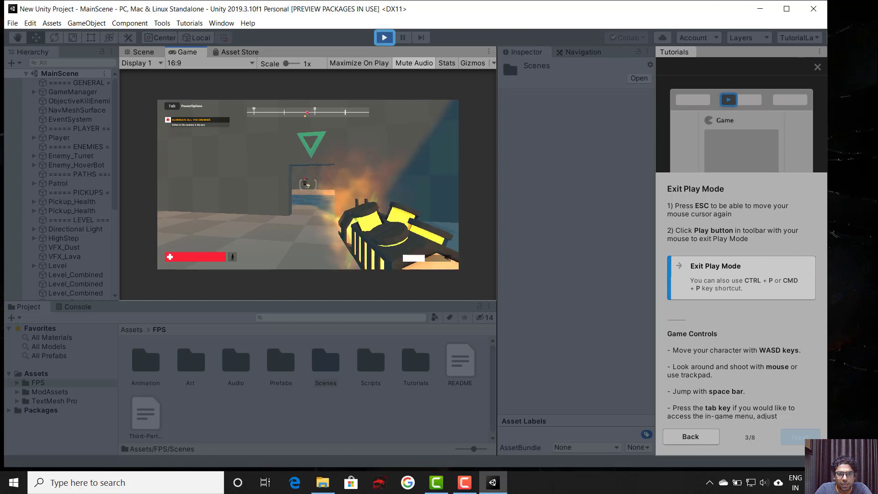
{"action": "left_click", "coordinate": [308, 184]}
{"action": "left_click", "coordinate": [307, 184]}
{"action": "left_click", "coordinate": [308, 185]}
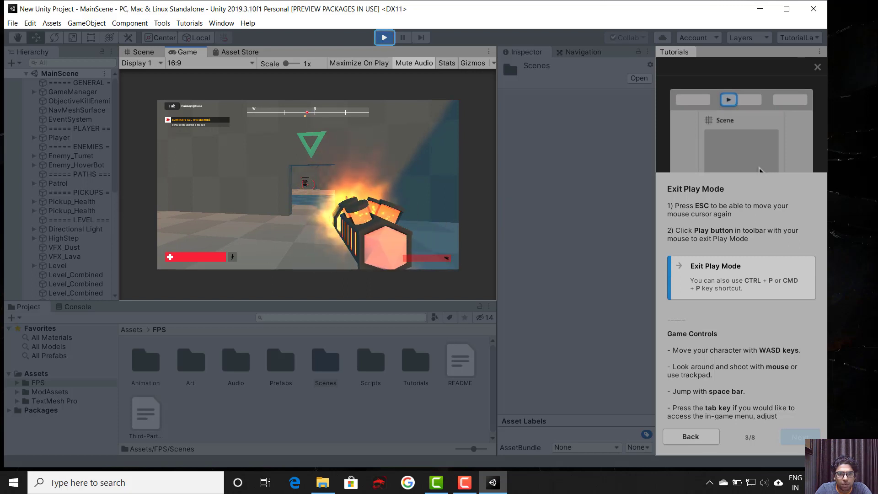
{"action": "left_click", "coordinate": [308, 184]}
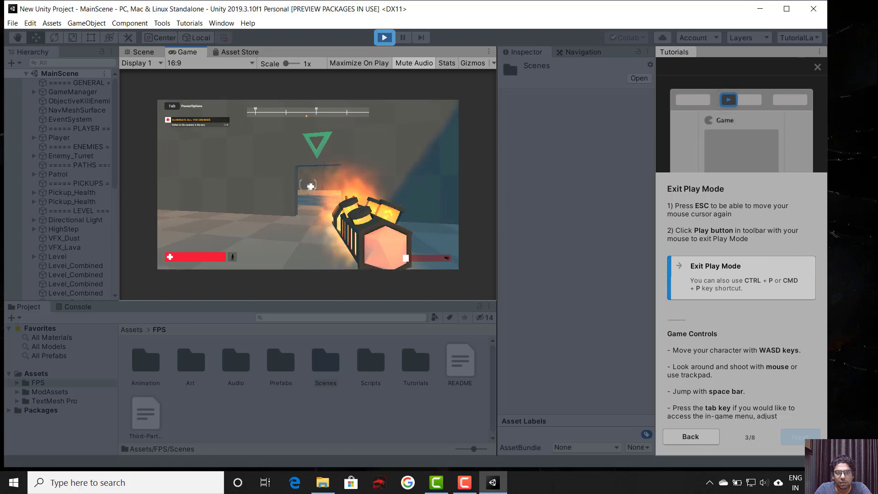
Advance through the level to the turret enemy, fire at it and retreat behind the wall
{"action": "key", "text": "w"}
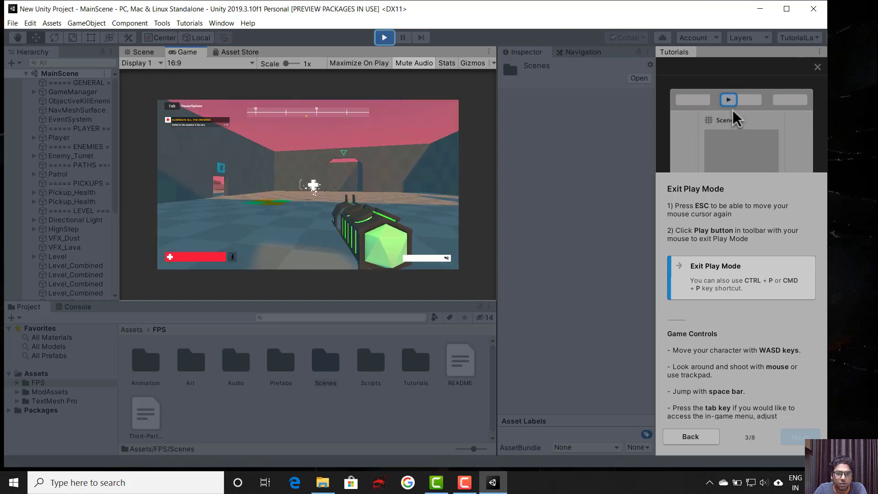
{"action": "key", "text": "w"}
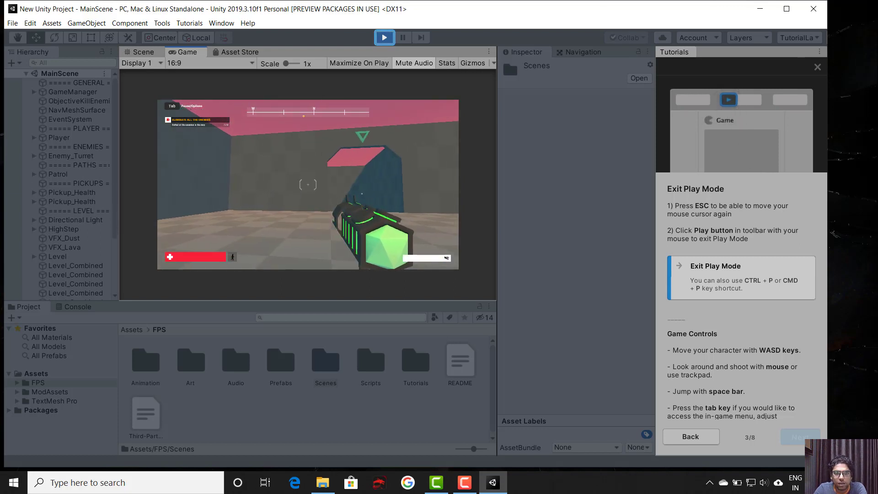
{"action": "key", "text": "s"}
{"action": "key", "text": "w"}
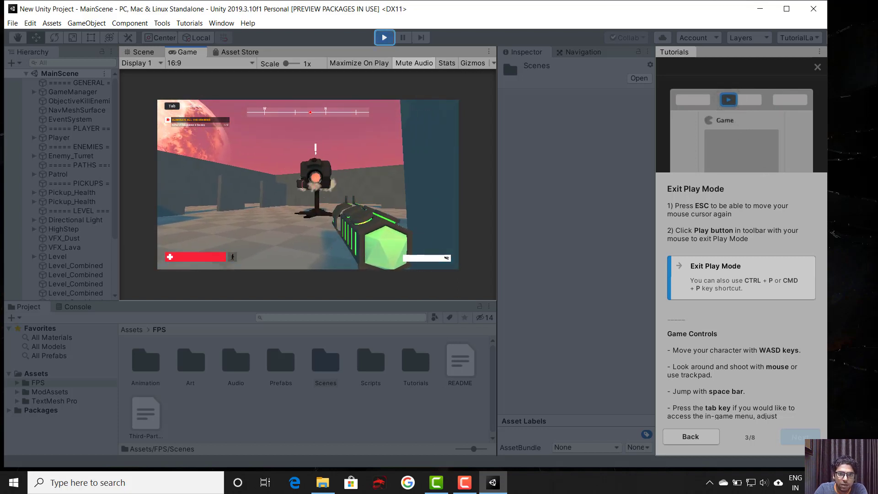
{"action": "left_click", "coordinate": [308, 184]}
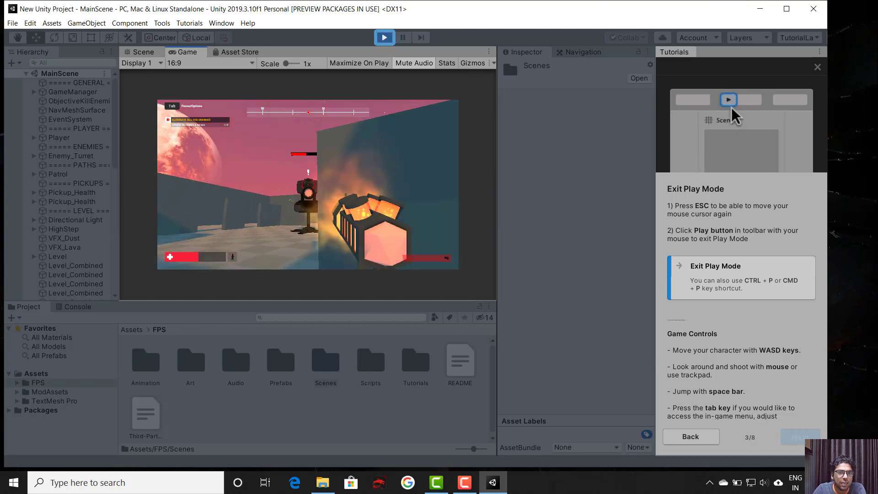
{"action": "key", "text": "d"}
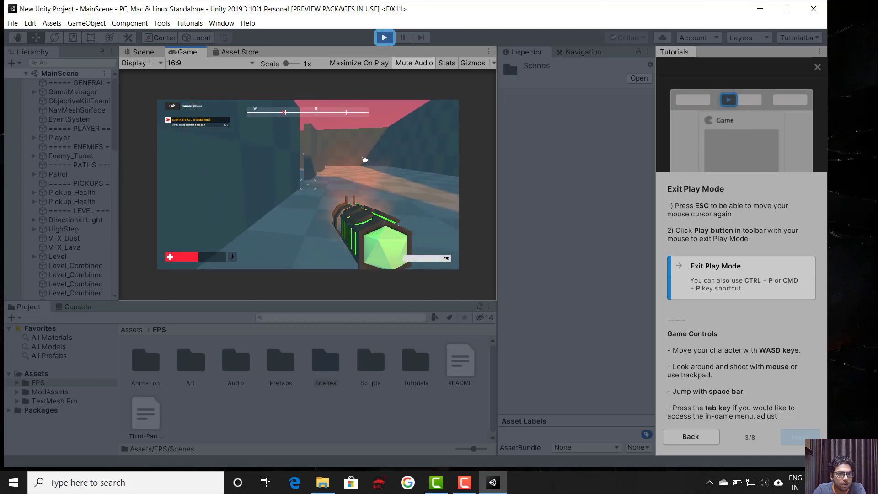
Collect the health pickup and move back into the turret's area
{"action": "key", "text": "w"}
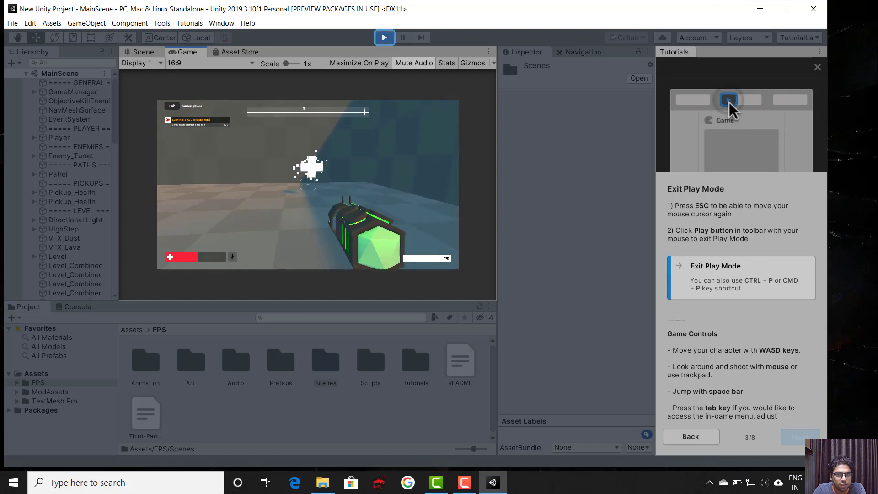
{"action": "key", "text": "w"}
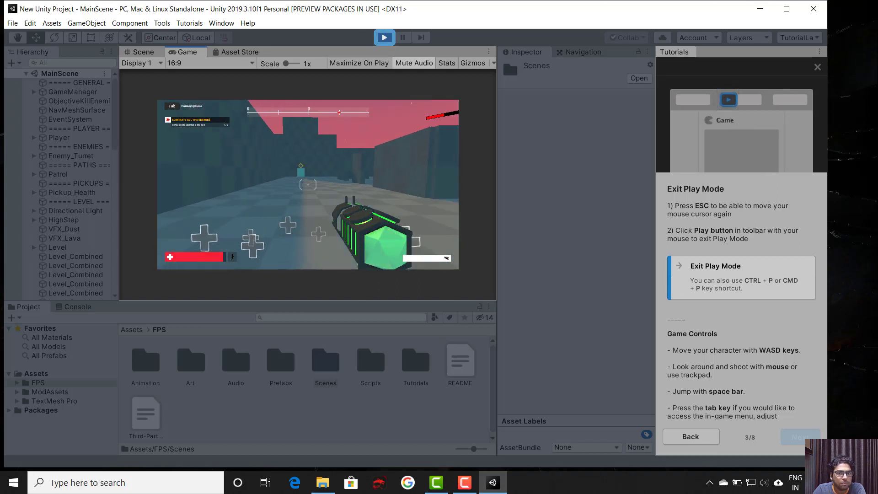
{"action": "key", "text": "w"}
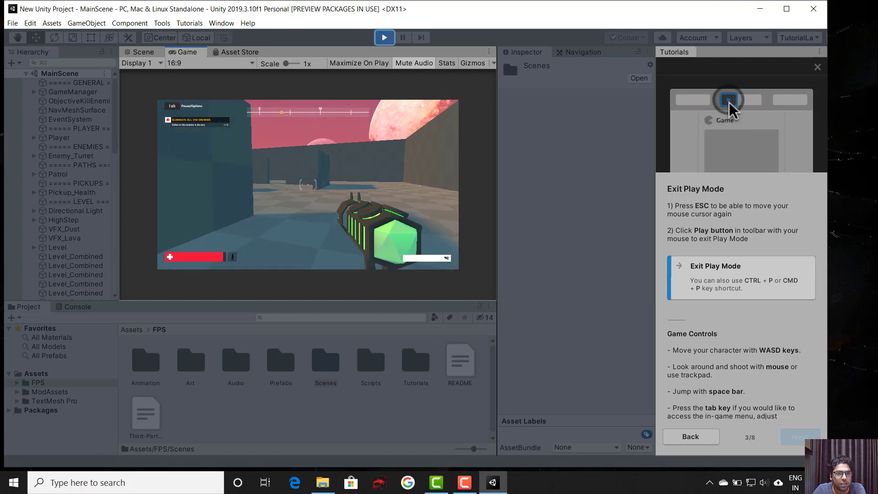
{"action": "key", "text": "w"}
Shoot the turret until all enemies are eliminated, and exit Play Mode
{"action": "left_click", "coordinate": [308, 185]}
{"action": "left_click", "coordinate": [307, 185]}
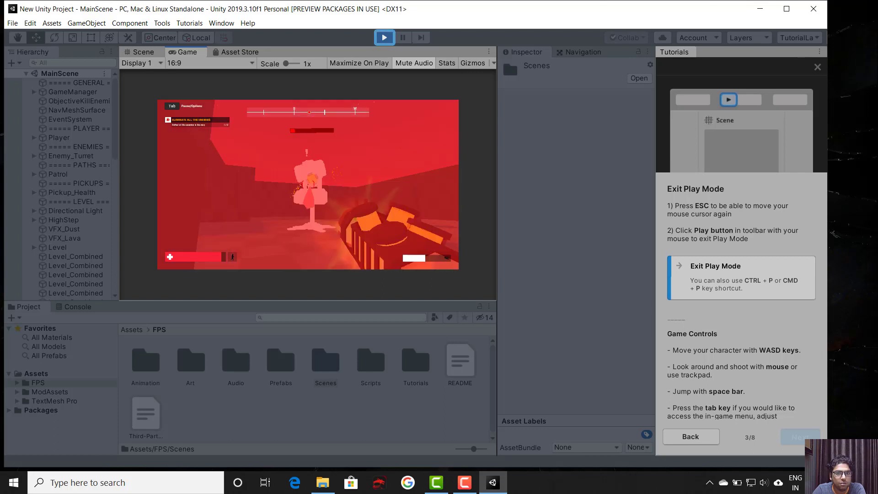
{"action": "left_click", "coordinate": [308, 185]}
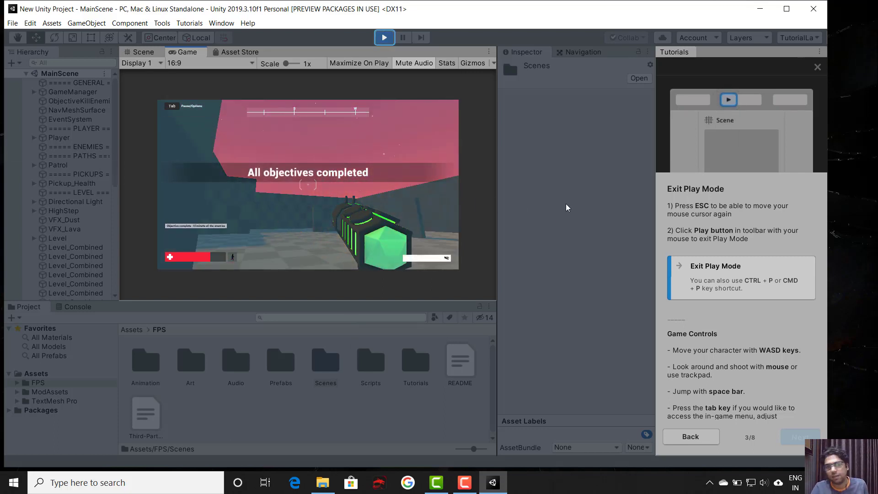
{"action": "left_click", "coordinate": [384, 37]}
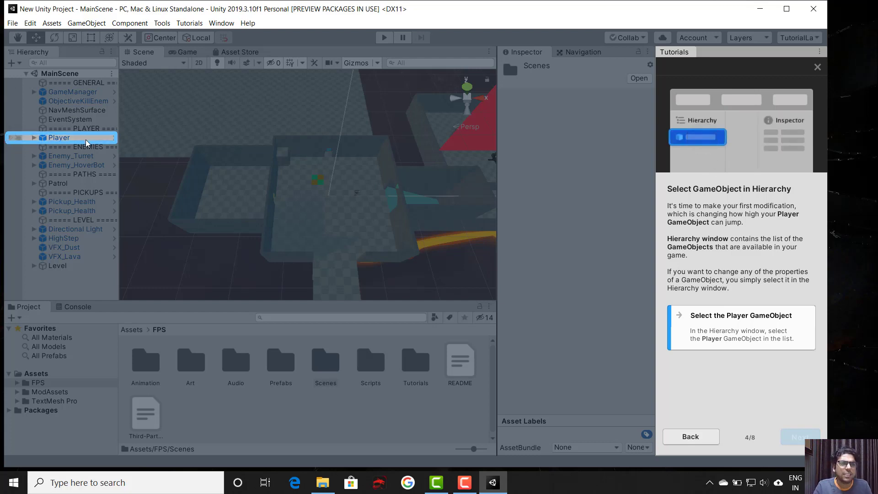
Select the Player GameObject and set its Gravity Down Force to 30
{"action": "left_click", "coordinate": [56, 139]}
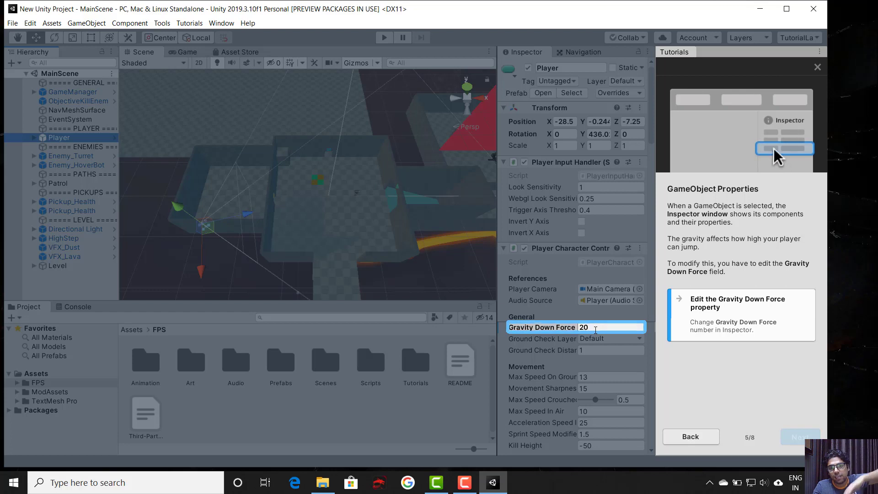
{"action": "left_click", "coordinate": [596, 329]}
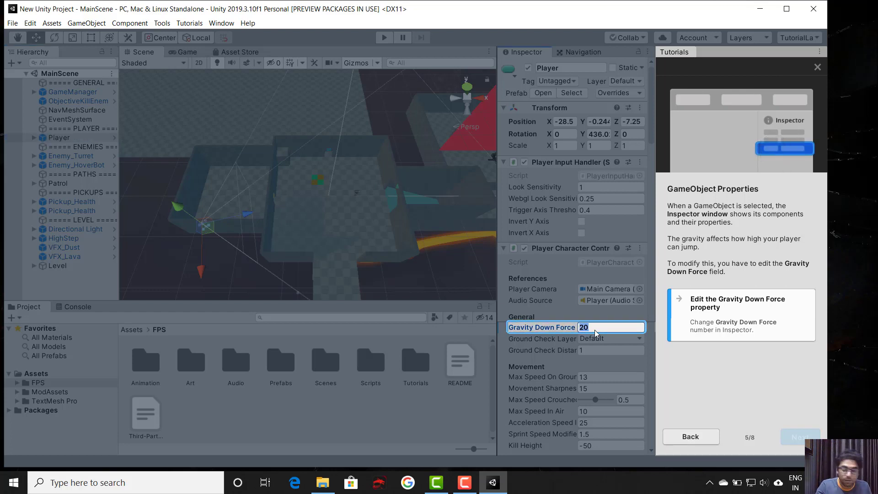
{"action": "type", "text": "30"}
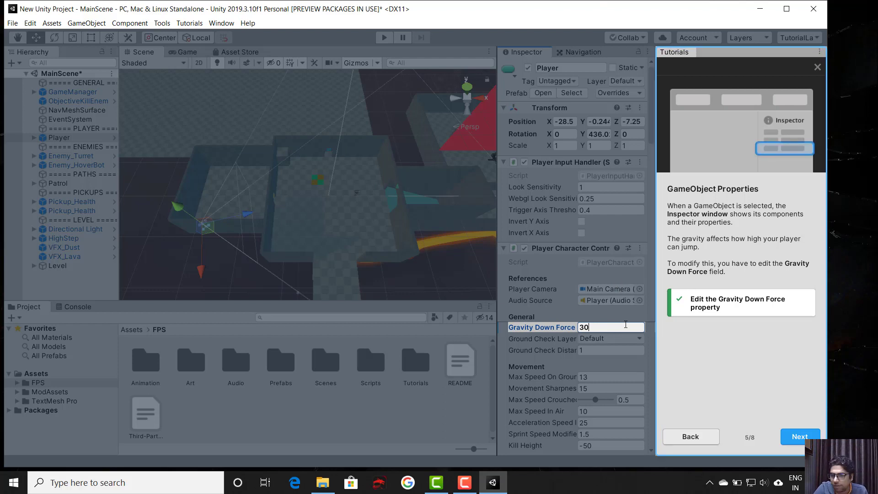
{"action": "left_click", "coordinate": [539, 349]}
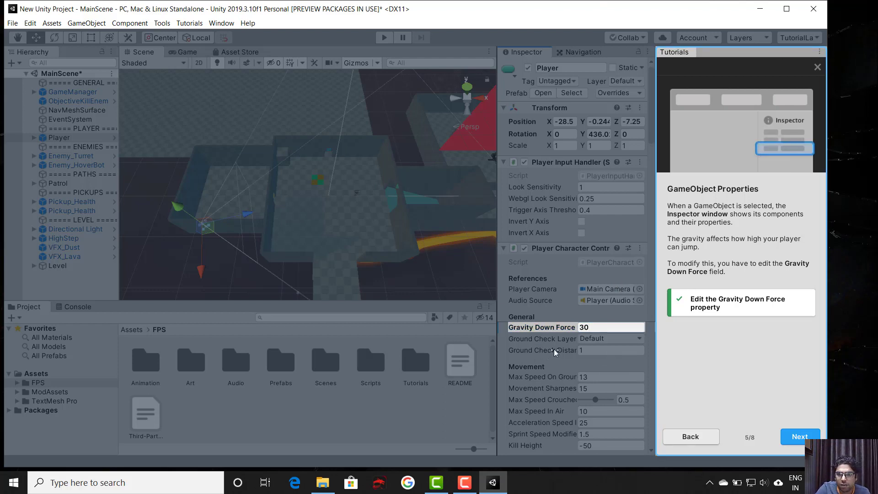
Advance the tutorial to the new gravity playtest and enter Play Mode
{"action": "left_click", "coordinate": [800, 437]}
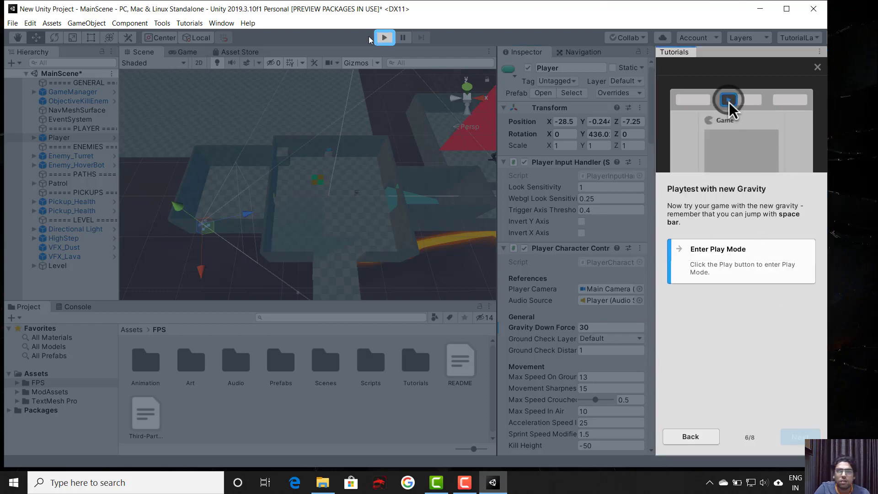
{"action": "left_click", "coordinate": [384, 37]}
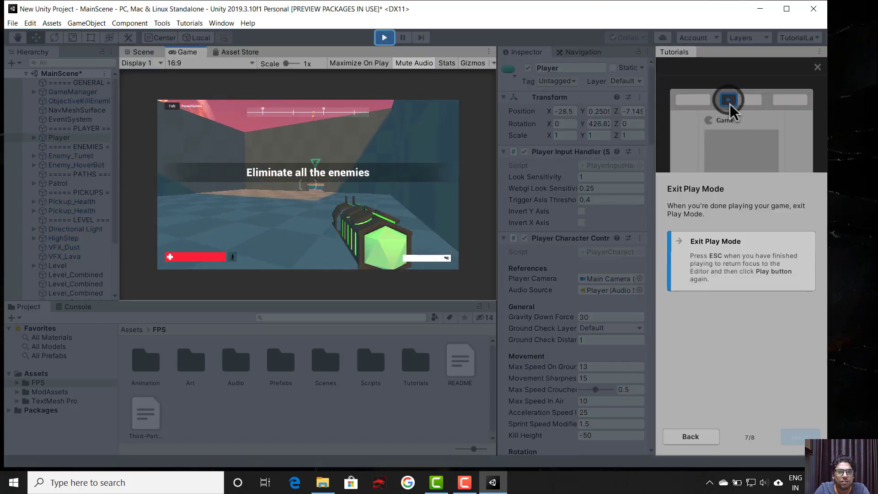
Jump repeatedly and look around the room to test the Player's new gravity, and exit Play Mode
{"action": "key", "text": "space"}
{"action": "key", "text": "space"}
{"action": "key", "text": "space"}
{"action": "key", "text": "space"}
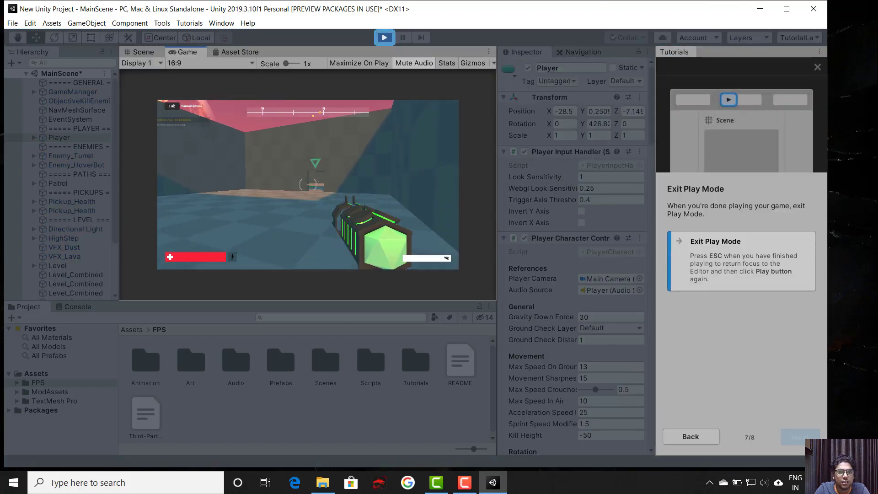
{"action": "key", "text": "space"}
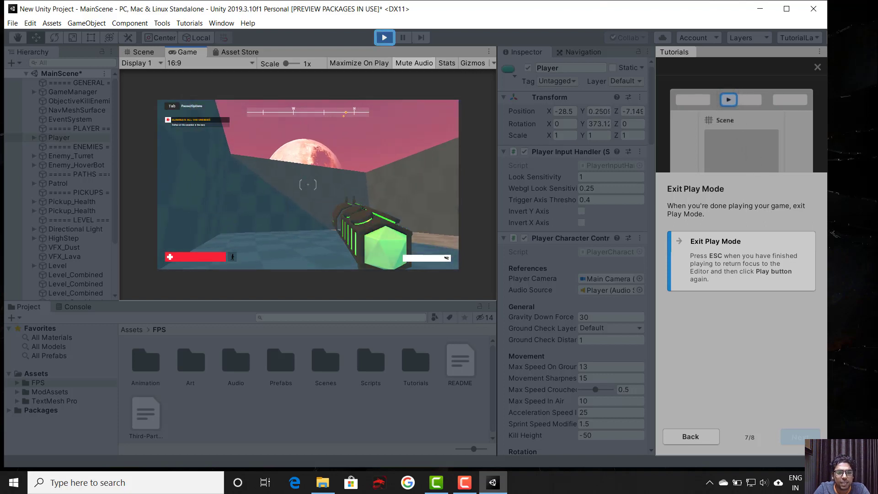
{"action": "key", "text": "Escape"}
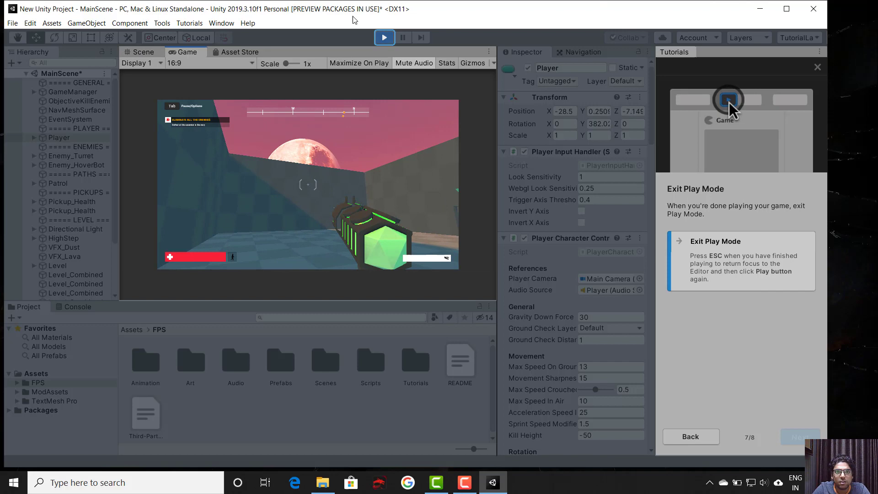
{"action": "left_click", "coordinate": [384, 38]}
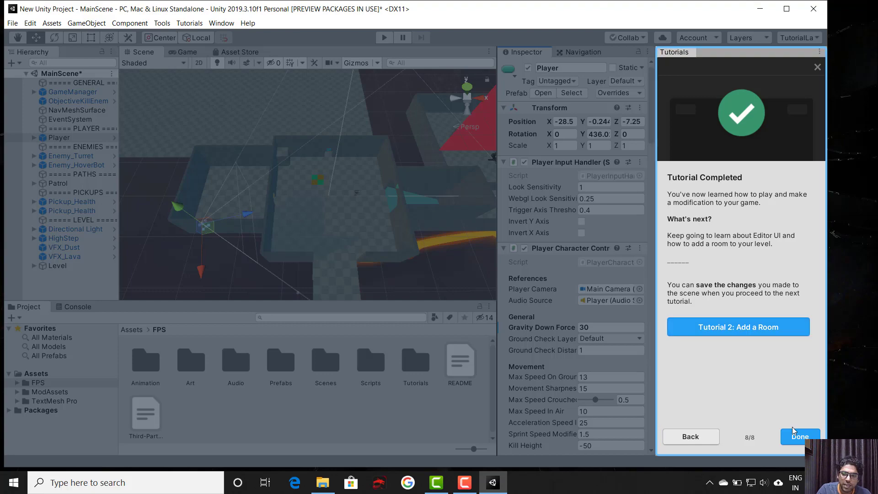
Open Tutorial 2: Add a Room without saving the scene changes, and start it, continuing to its Hand Tool page
{"action": "left_click", "coordinate": [746, 332]}
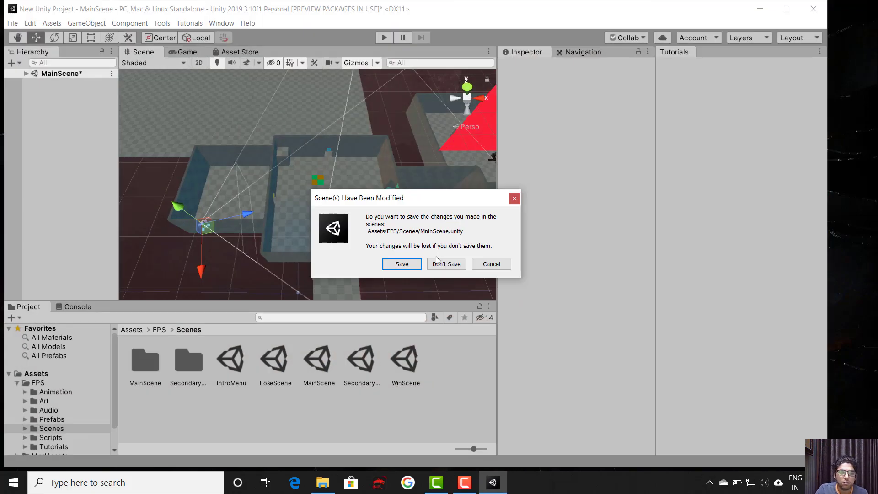
{"action": "left_click", "coordinate": [439, 265]}
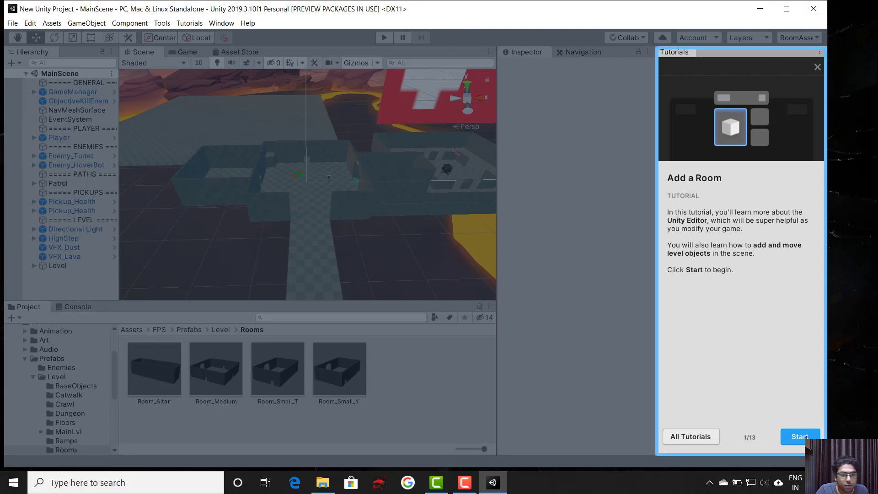
{"action": "left_click", "coordinate": [806, 437]}
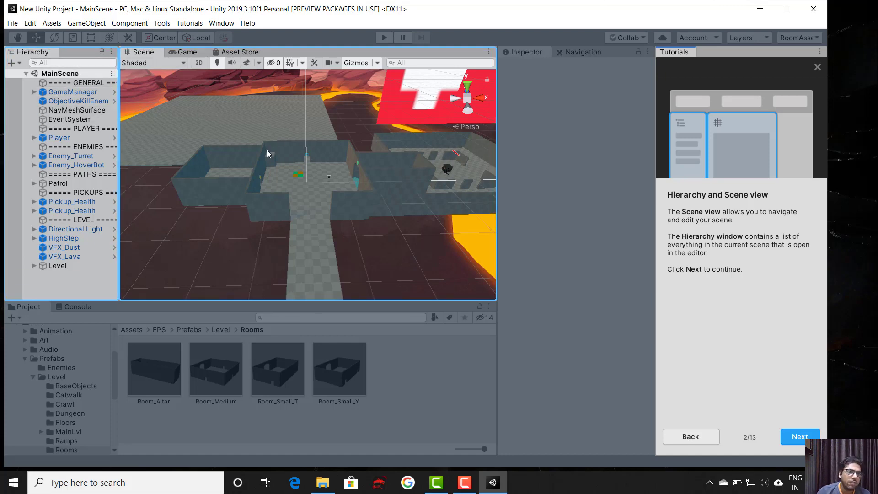
{"action": "left_click", "coordinate": [798, 437]}
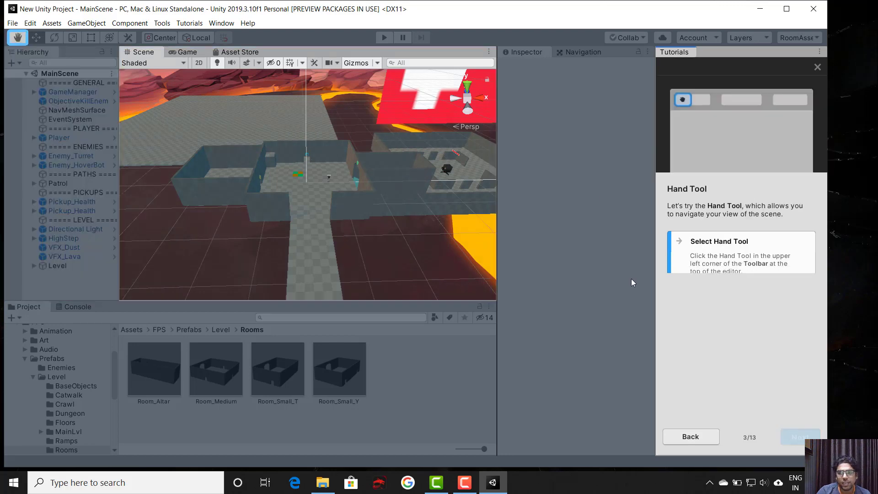
Select the Hand Tool and pan around the level in the Scene view
{"action": "left_click", "coordinate": [17, 37]}
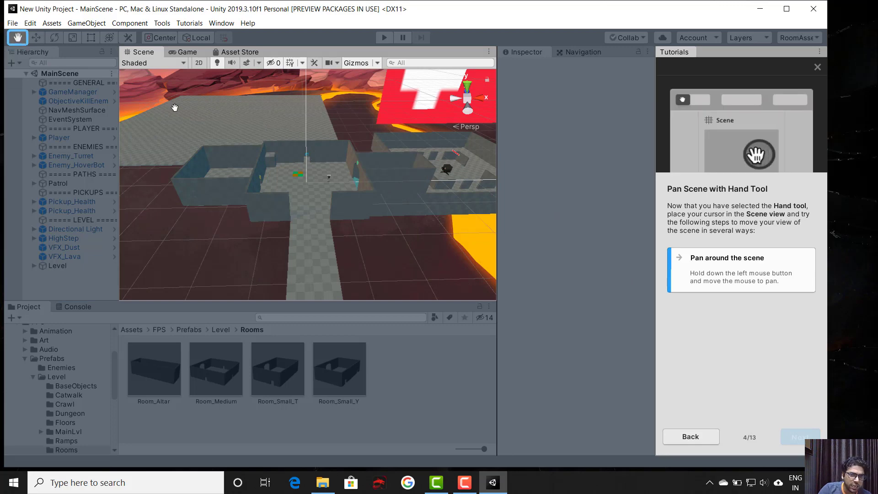
{"action": "left_click_drag", "start_coordinate": [344, 156], "coordinate": [401, 177]}
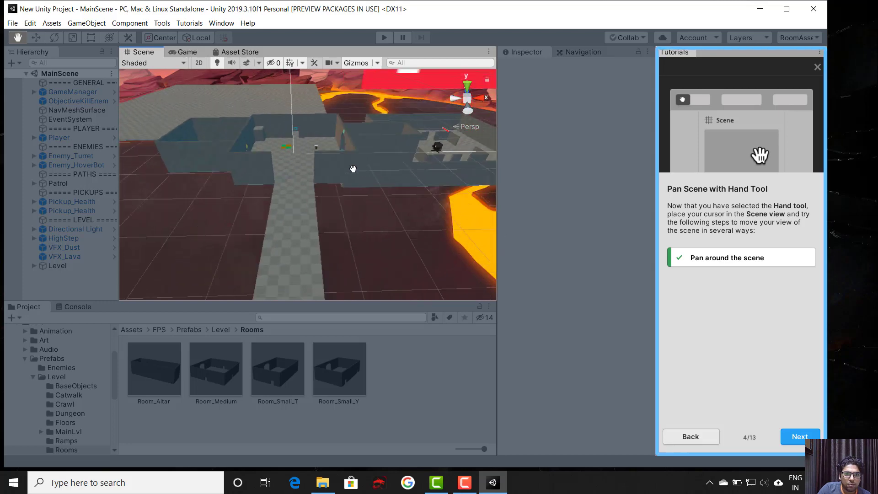
{"action": "left_click_drag", "start_coordinate": [394, 293], "coordinate": [332, 152]}
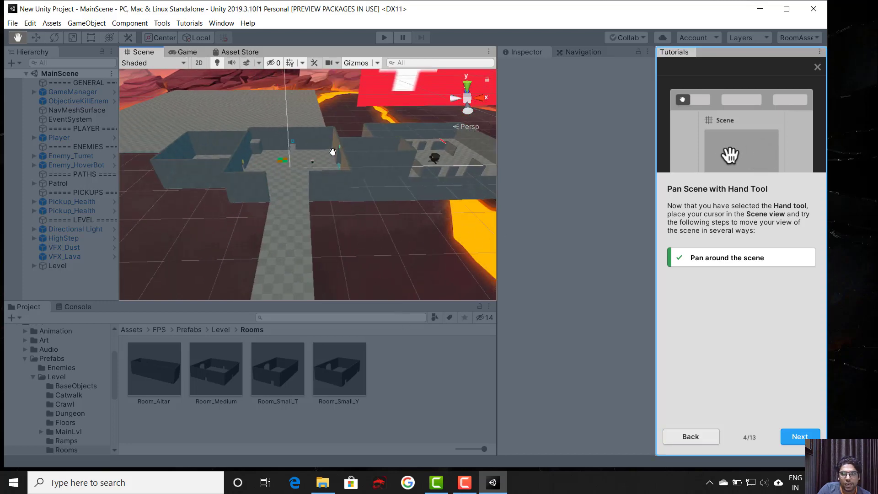
Advance the tutorial to Orbit Scene with Hand Tool and orbit the view around the level
{"action": "left_click", "coordinate": [801, 437]}
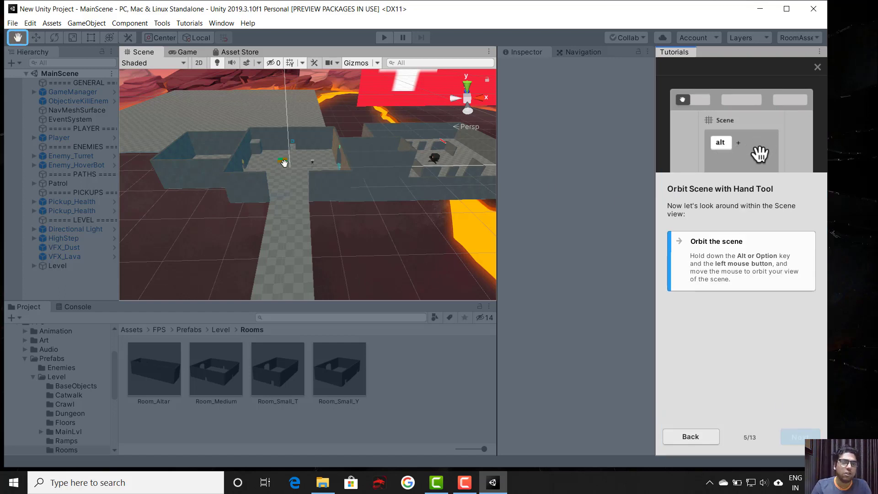
{"action": "left_click_drag", "start_coordinate": [268, 162], "coordinate": [408, 274], "text": "alt"}
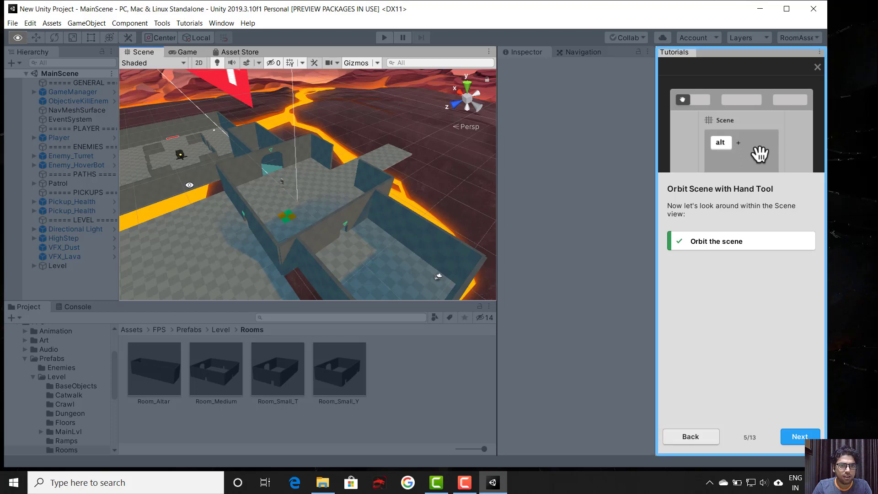
{"action": "left_click_drag", "start_coordinate": [190, 184], "coordinate": [166, 211], "text": "alt"}
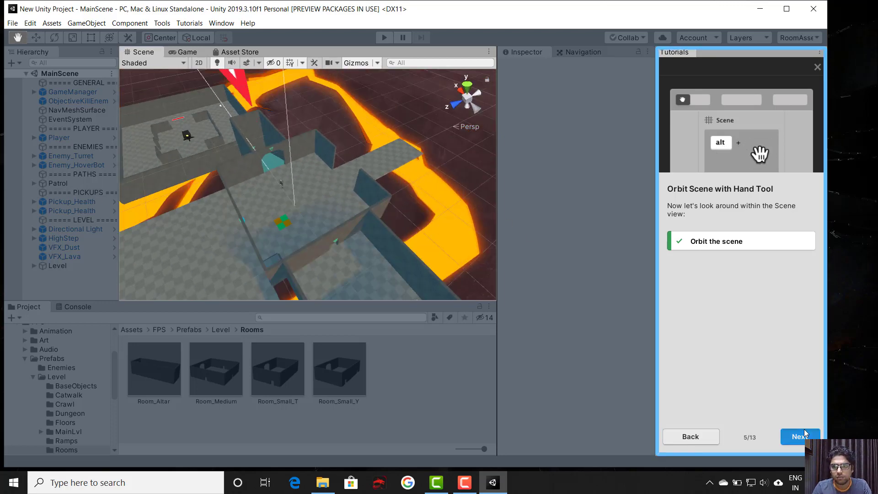
Advance the tutorial to Zoom Scene and zoom the Scene view in and out over the level
{"action": "left_click", "coordinate": [801, 436]}
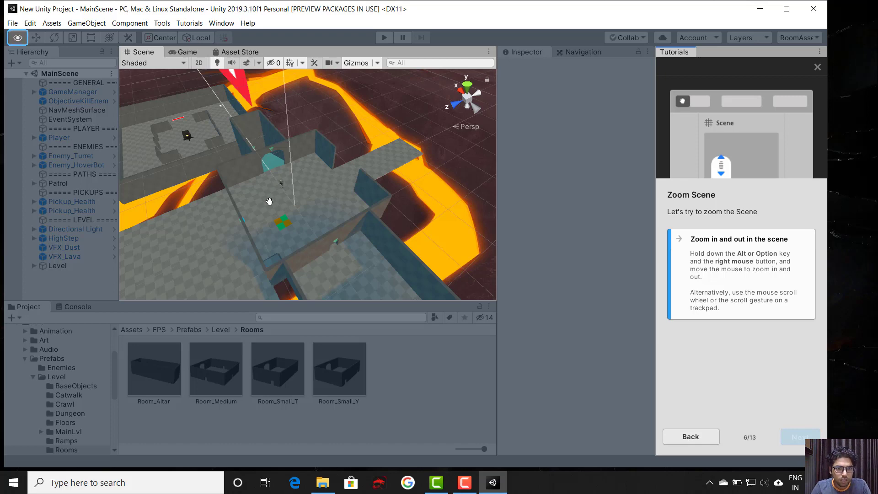
{"action": "scroll", "coordinate": [269, 201], "scroll_direction": "up", "scroll_amount": 10}
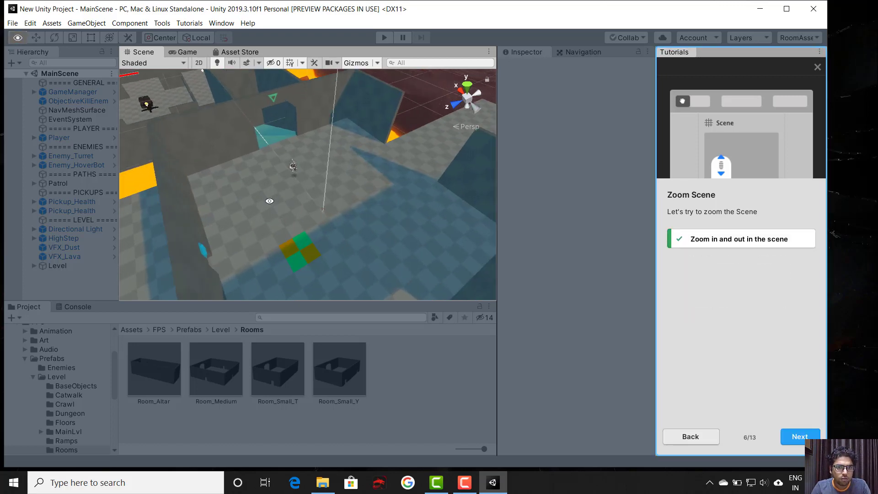
{"action": "scroll", "coordinate": [270, 201], "scroll_direction": "down", "scroll_amount": 8}
{"action": "scroll", "coordinate": [263, 208], "scroll_direction": "up", "scroll_amount": 4}
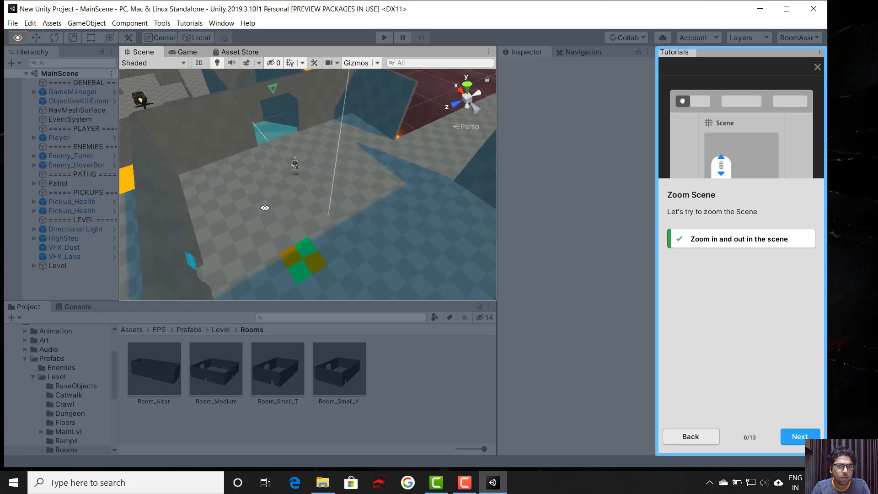
{"action": "scroll", "coordinate": [261, 212], "scroll_direction": "down", "scroll_amount": 3}
{"action": "scroll", "coordinate": [261, 211], "scroll_direction": "down", "scroll_amount": 3}
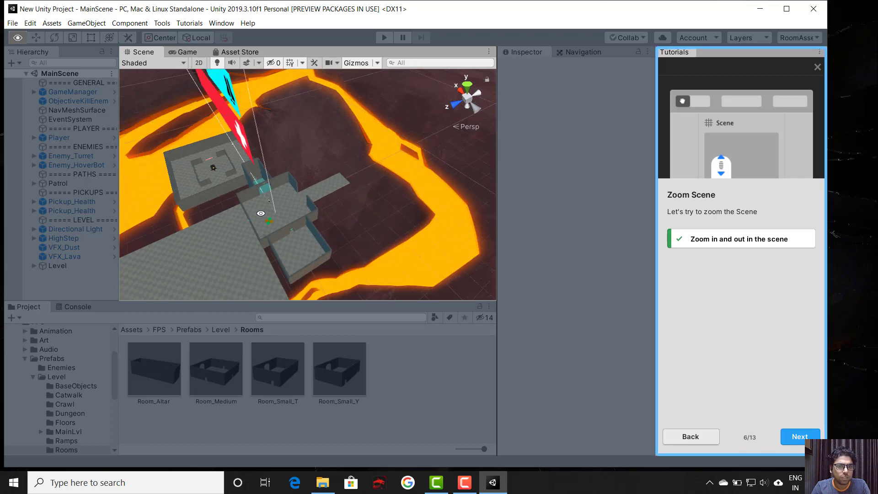
{"action": "scroll", "coordinate": [260, 213], "scroll_direction": "up", "scroll_amount": 3}
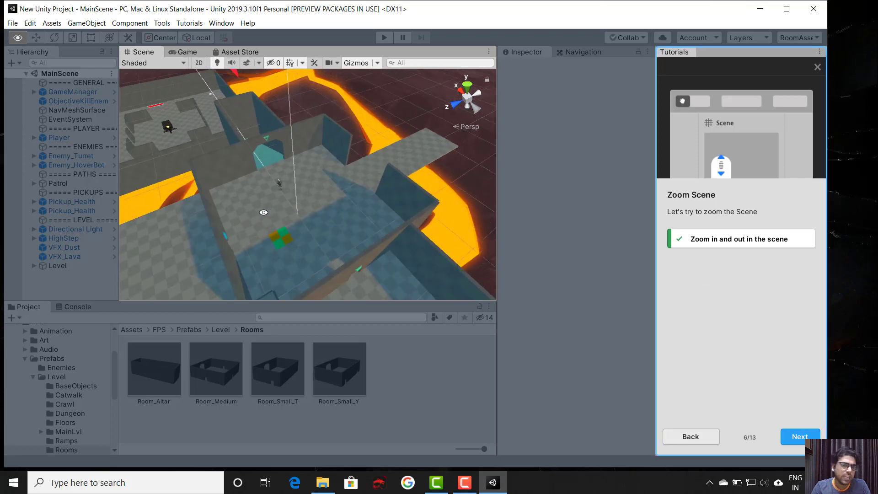
{"action": "scroll", "coordinate": [263, 212], "scroll_direction": "up", "scroll_amount": 8}
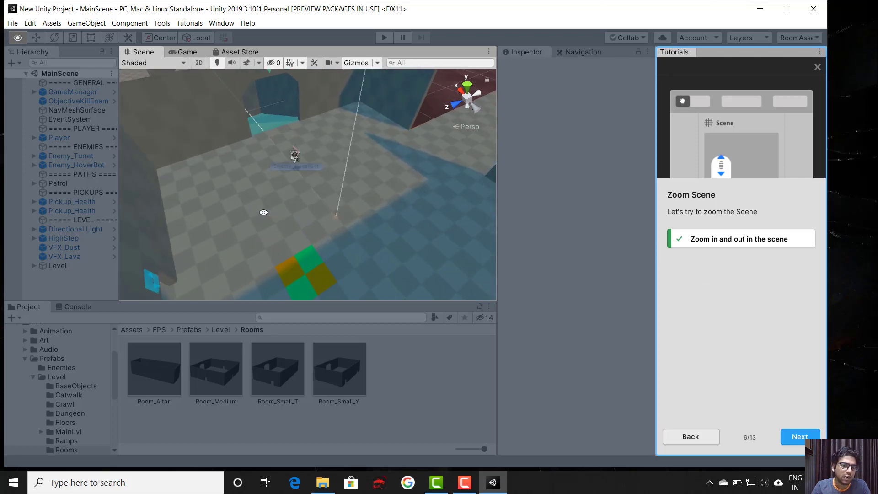
{"action": "scroll", "coordinate": [258, 221], "scroll_direction": "down", "scroll_amount": 10}
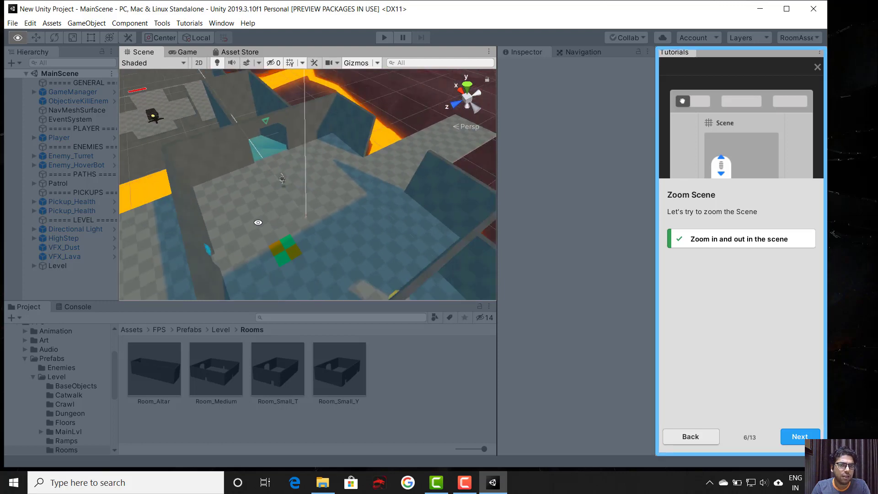
{"action": "scroll", "coordinate": [257, 222], "scroll_direction": "up", "scroll_amount": 8}
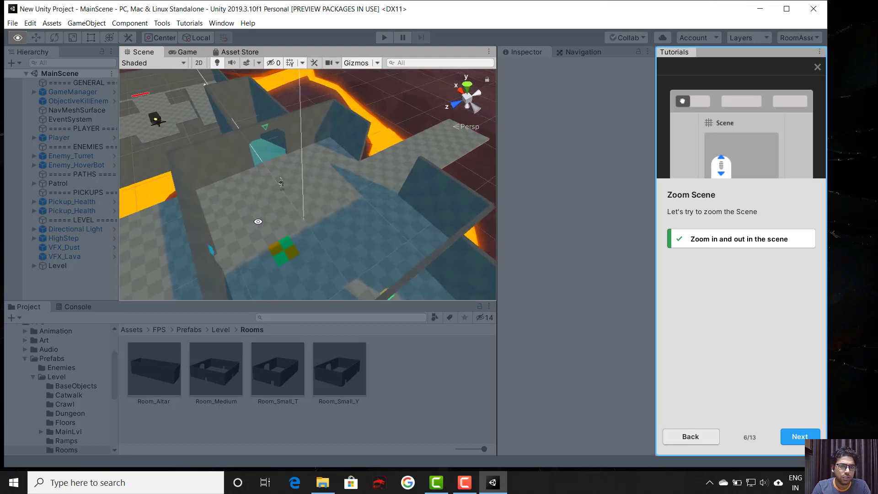
{"action": "scroll", "coordinate": [258, 222], "scroll_direction": "up", "scroll_amount": 10}
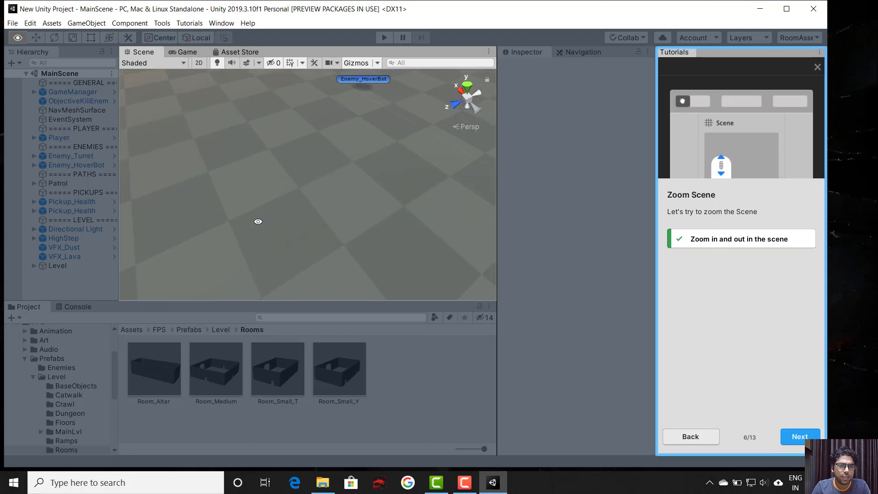
{"action": "scroll", "coordinate": [251, 217], "scroll_direction": "down", "scroll_amount": 5}
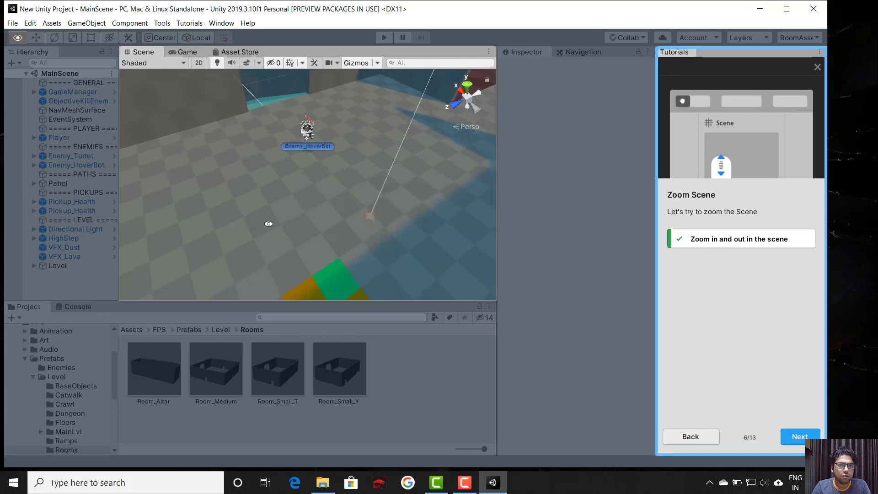
{"action": "scroll", "coordinate": [338, 138], "scroll_direction": "up", "scroll_amount": 10}
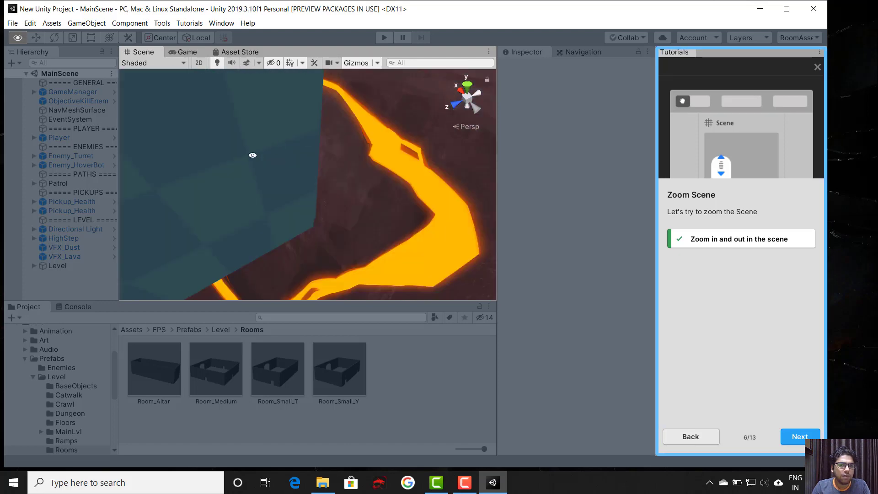
{"action": "scroll", "coordinate": [253, 155], "scroll_direction": "down", "scroll_amount": 6}
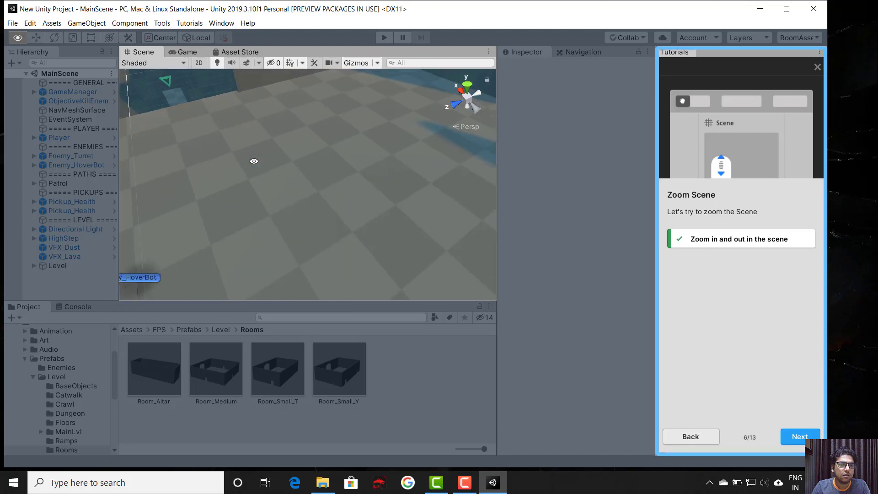
Combine orbiting, panning and zooming in the Scene view to inspect the Enemy_Turret up close
{"action": "scroll", "coordinate": [254, 162], "scroll_direction": "down", "scroll_amount": 2, "text": "alt"}
{"action": "left_click_drag", "start_coordinate": [257, 174], "coordinate": [219, 261], "text": "alt"}
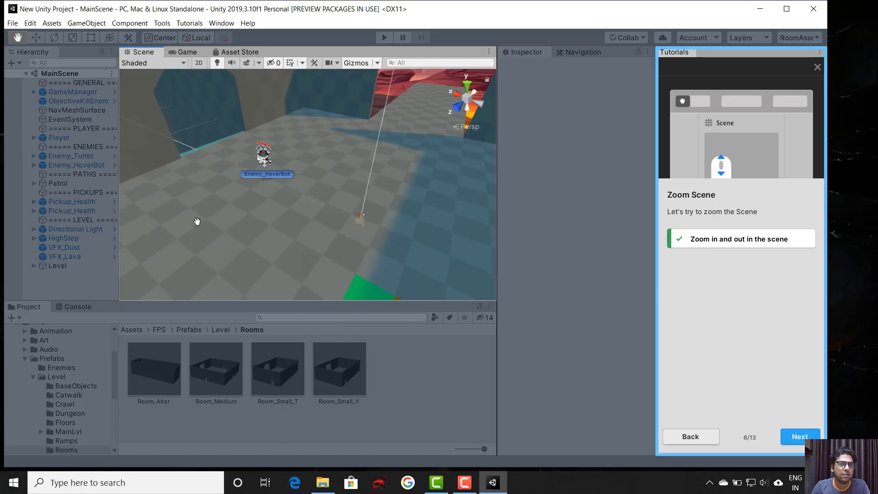
{"action": "scroll", "coordinate": [197, 221], "scroll_direction": "down", "scroll_amount": 12, "text": "alt"}
{"action": "left_click_drag", "start_coordinate": [198, 220], "coordinate": [345, 212]}
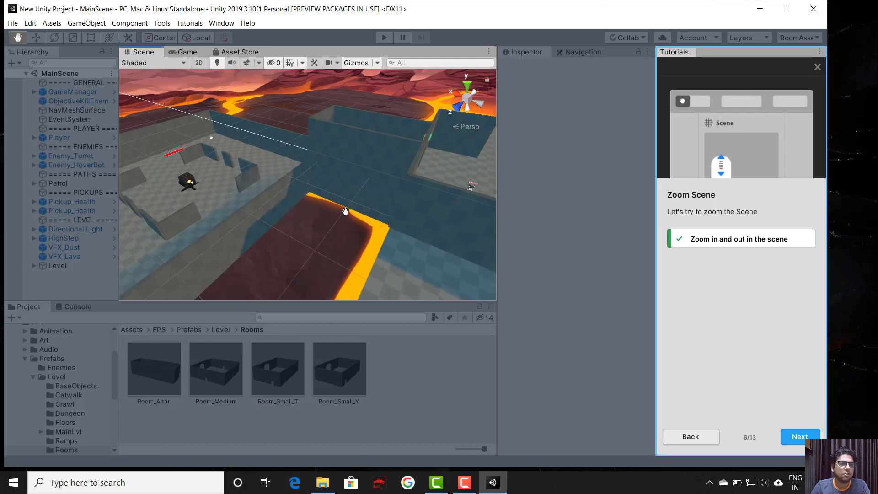
{"action": "scroll", "coordinate": [323, 204], "scroll_direction": "up", "scroll_amount": 15, "text": "alt"}
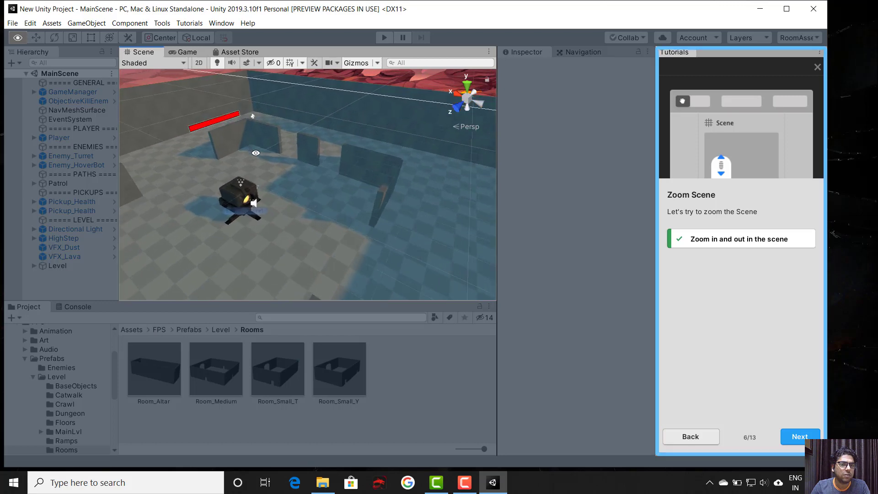
{"action": "scroll", "coordinate": [255, 153], "scroll_direction": "up", "scroll_amount": 10, "text": "alt"}
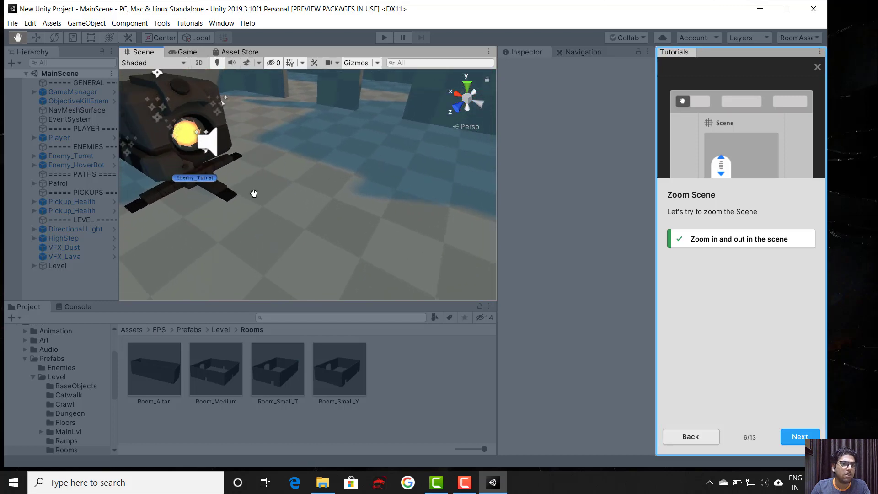
{"action": "scroll", "coordinate": [252, 190], "scroll_direction": "up", "scroll_amount": 8, "text": "alt"}
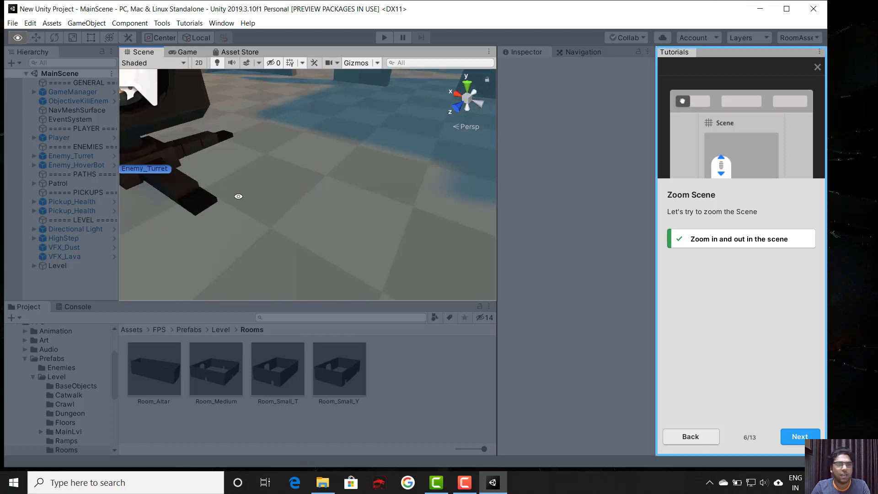
{"action": "scroll", "coordinate": [238, 197], "scroll_direction": "down", "scroll_amount": 6, "text": "alt"}
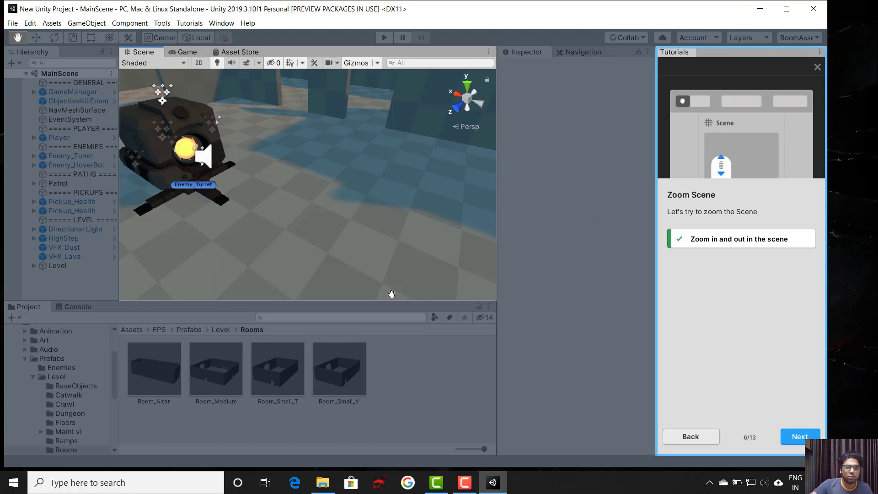
Advance the tutorial past Level Prefabs and place the Room_Altar prefab on the level floor in the Scene view
{"action": "left_click", "coordinate": [800, 434]}
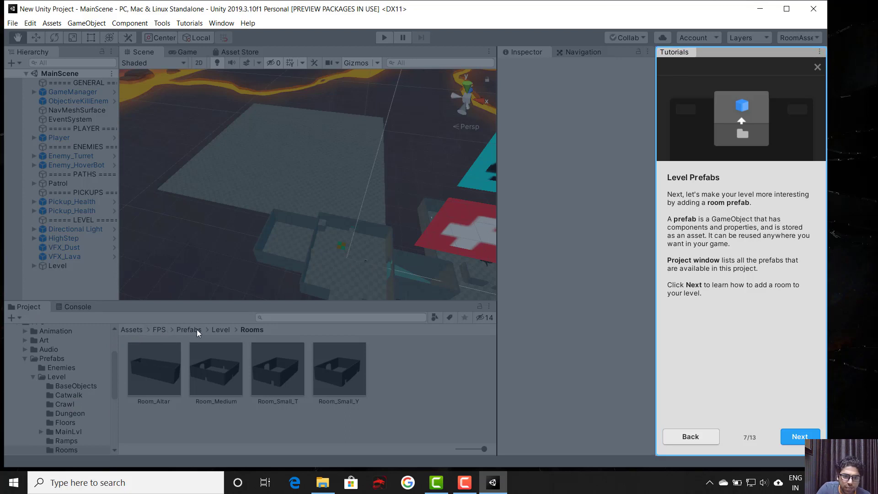
{"action": "left_click", "coordinate": [807, 436]}
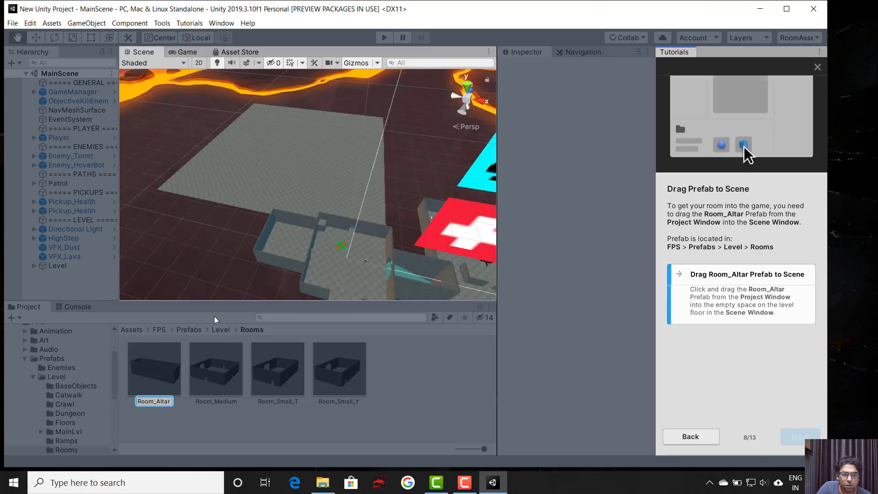
{"action": "left_click", "coordinate": [162, 403]}
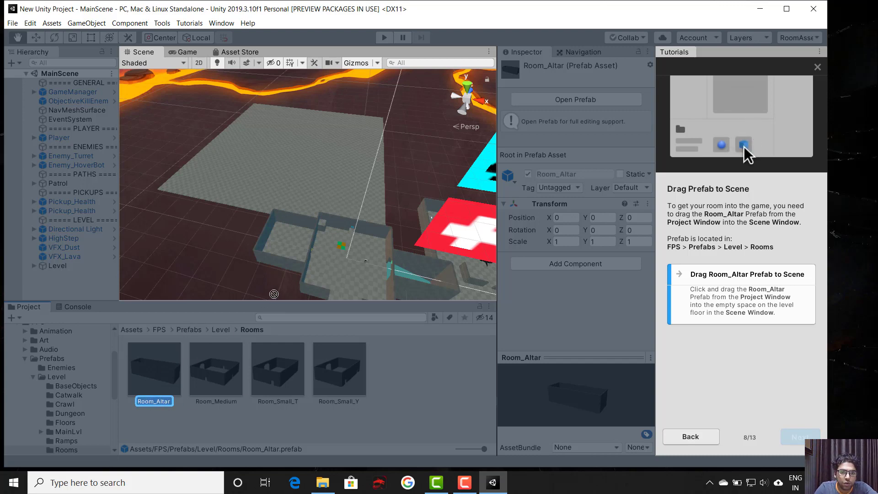
{"action": "left_click_drag", "start_coordinate": [274, 293], "coordinate": [324, 276]}
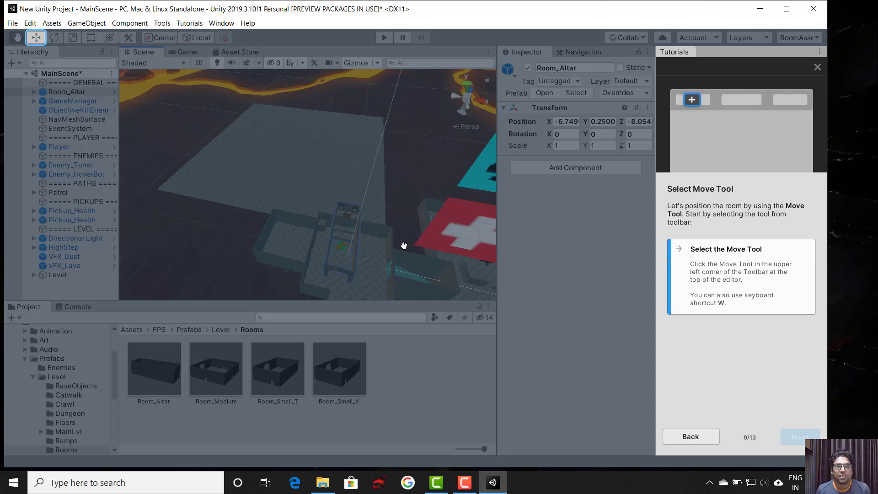
Select the Move Tool and reposition Room_Altar to about X -28.2, Y 11.1, Z 23.9 over the large open floor
{"action": "left_click", "coordinate": [38, 38]}
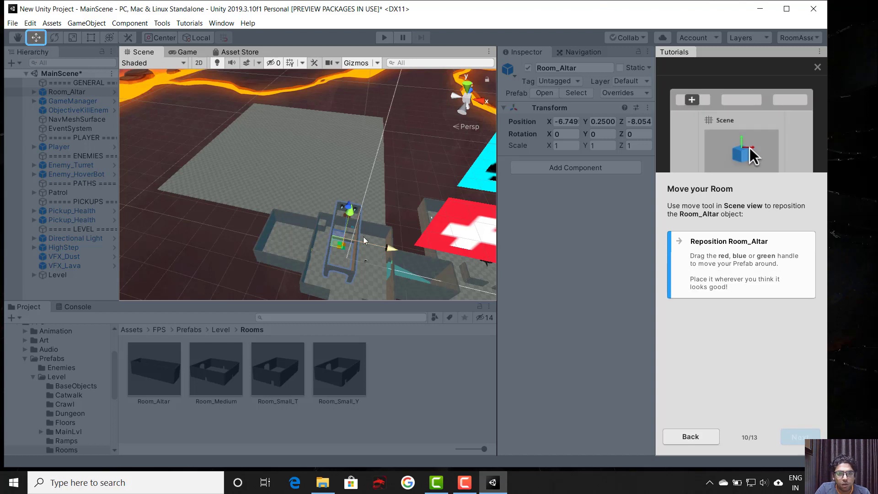
{"action": "left_click_drag", "start_coordinate": [391, 249], "coordinate": [408, 252]}
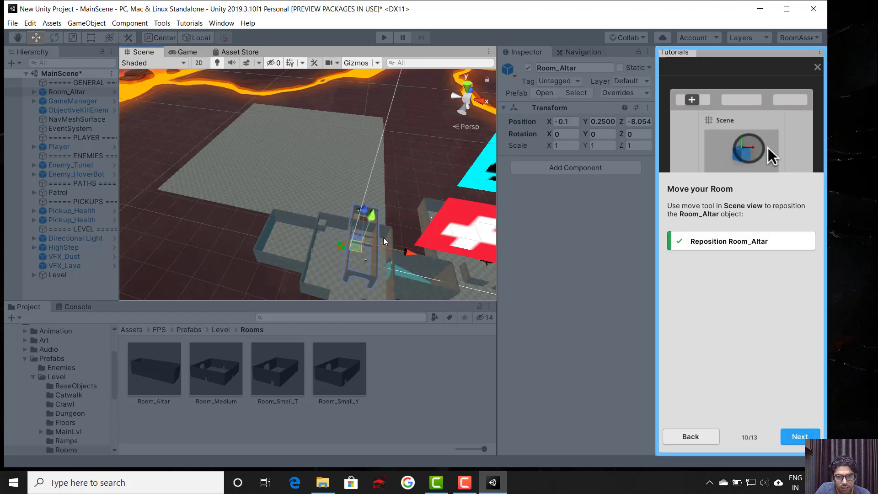
{"action": "left_click_drag", "start_coordinate": [371, 219], "coordinate": [369, 111]}
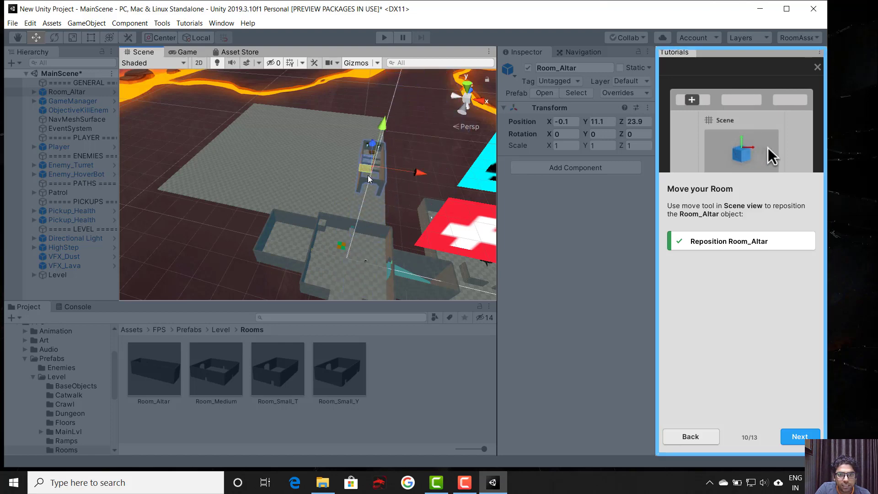
{"action": "left_click_drag", "start_coordinate": [407, 167], "coordinate": [350, 174]}
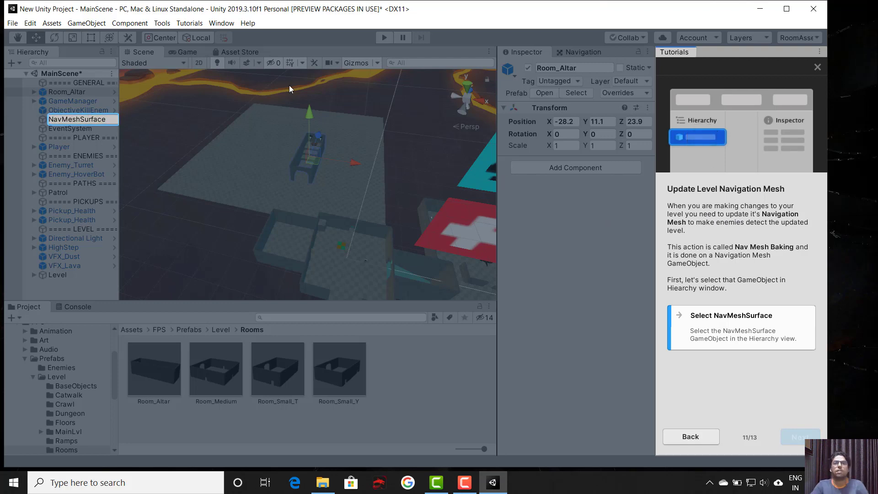
Select NavMeshSurface, bake the level's navigation mesh, and advance to the tutorial's completion page
{"action": "left_click", "coordinate": [70, 120]}
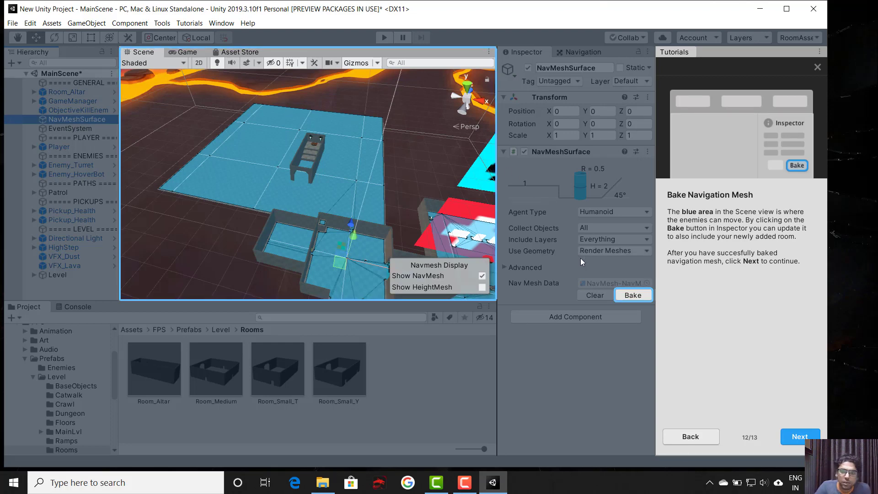
{"action": "left_click", "coordinate": [633, 295]}
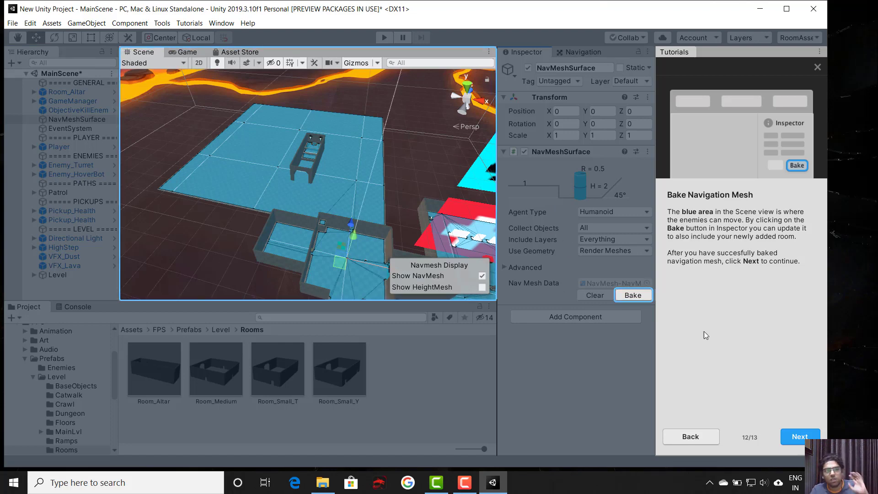
{"action": "left_click", "coordinate": [800, 437]}
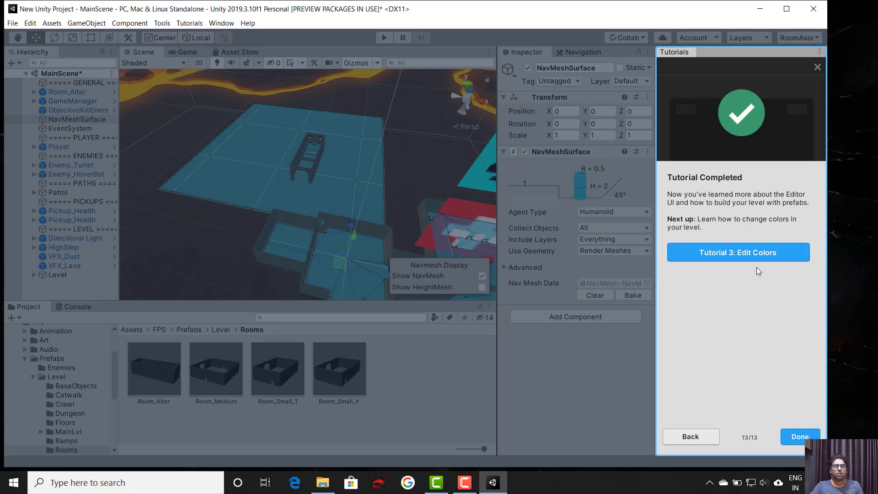
Open Tutorial 3: Edit Colors without saving the scene, maximize the editor window, and start the tutorial
{"action": "left_click", "coordinate": [759, 254]}
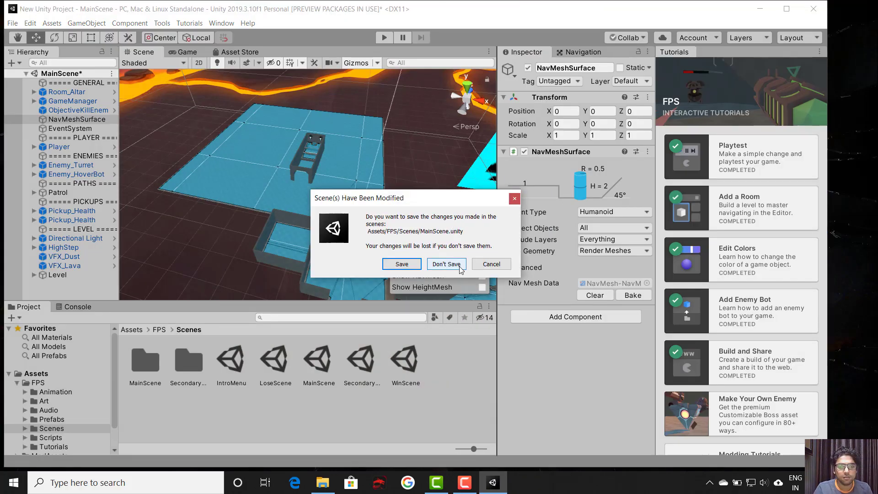
{"action": "left_click", "coordinate": [459, 267]}
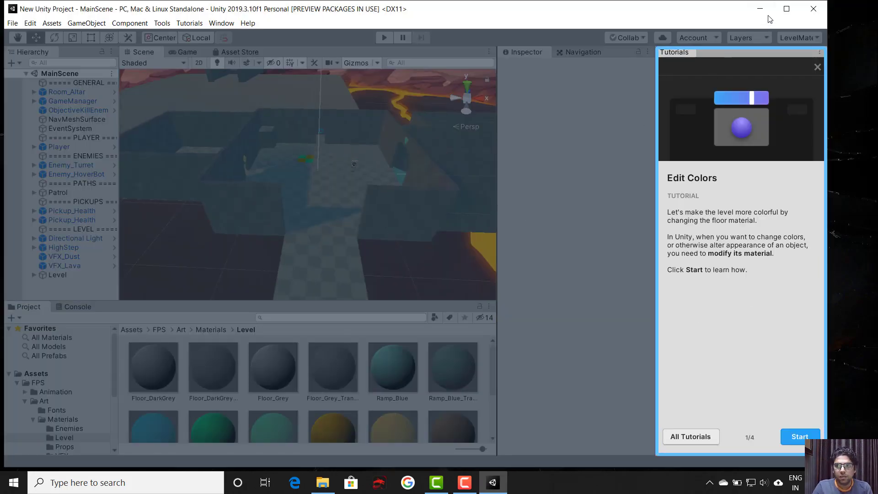
{"action": "left_click", "coordinate": [786, 9]}
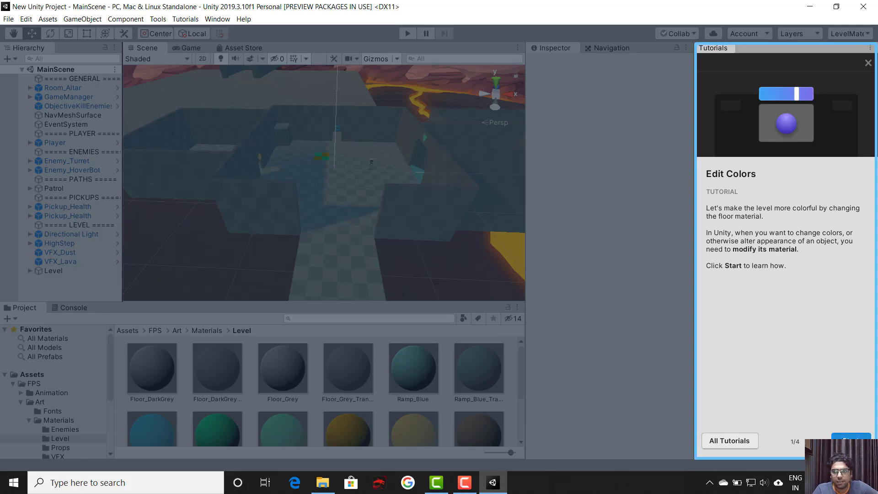
{"action": "left_click", "coordinate": [843, 439]}
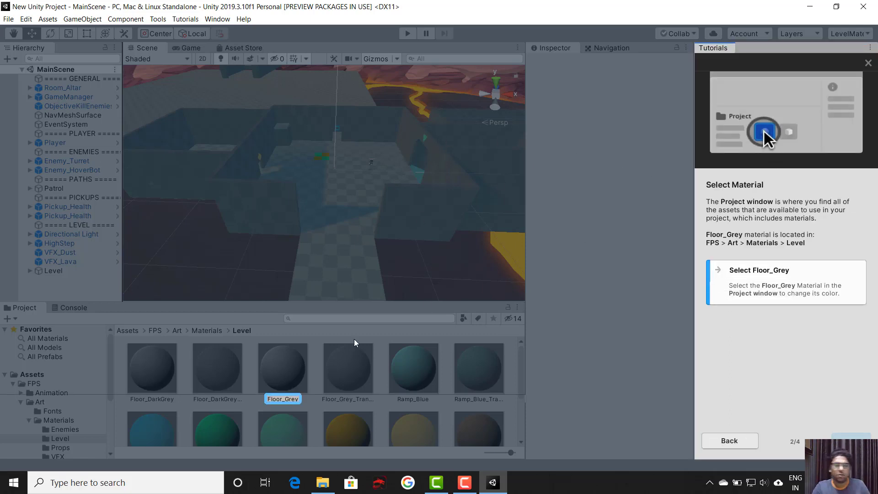
Set the Albedo color of the Floor_Grey material to blue, hexadecimal 0006FF, and close the color picker
{"action": "left_click", "coordinate": [283, 396]}
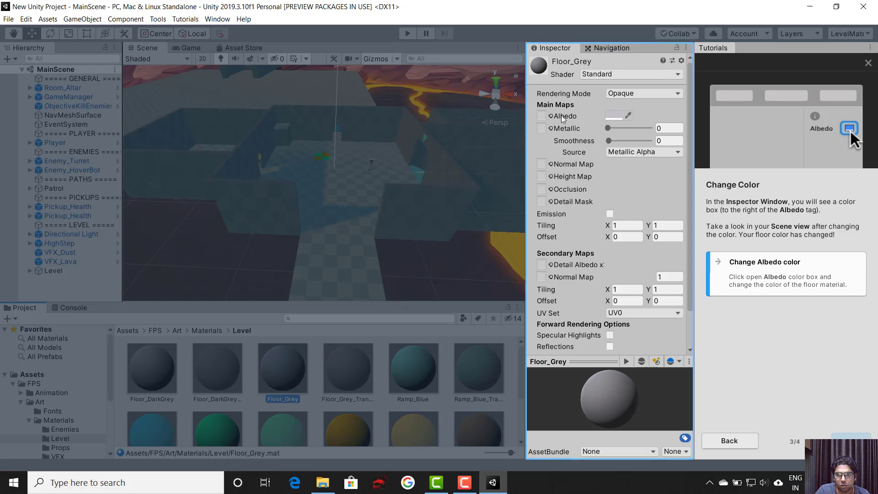
{"action": "left_click", "coordinate": [614, 116]}
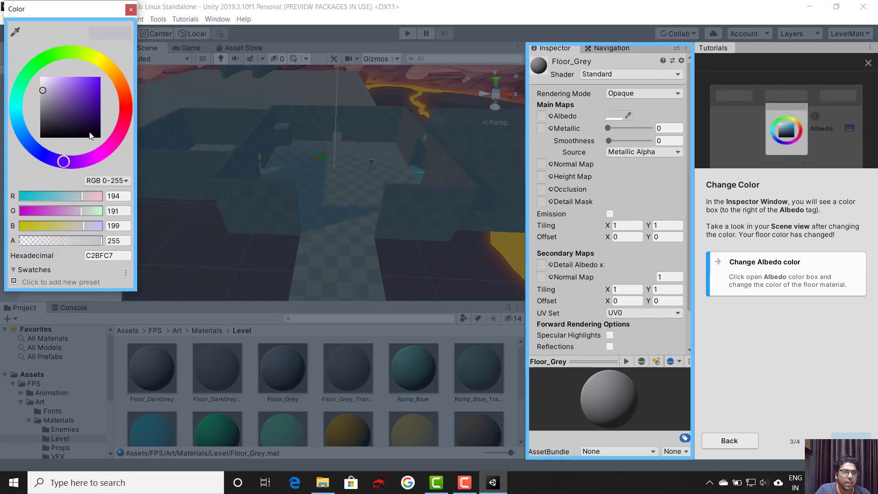
{"action": "left_click_drag", "start_coordinate": [64, 161], "coordinate": [23, 135]}
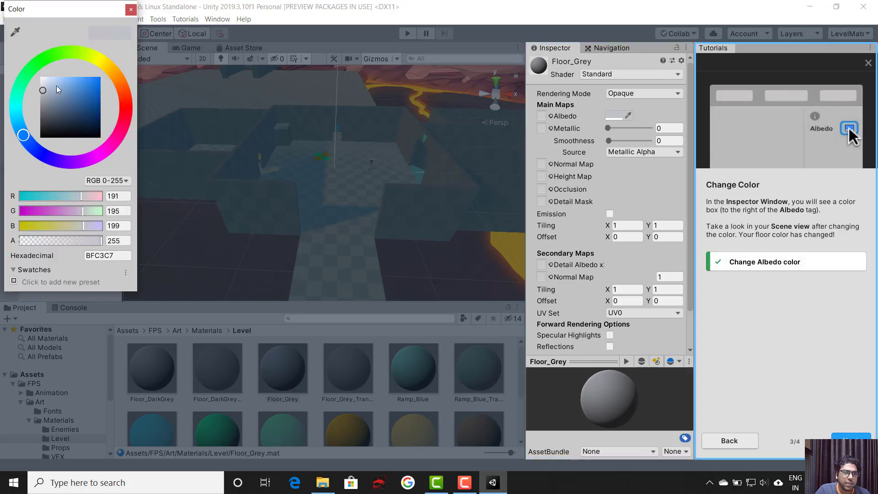
{"action": "left_click_drag", "start_coordinate": [56, 89], "coordinate": [100, 84]}
{"action": "left_click_drag", "start_coordinate": [34, 133], "coordinate": [44, 152]}
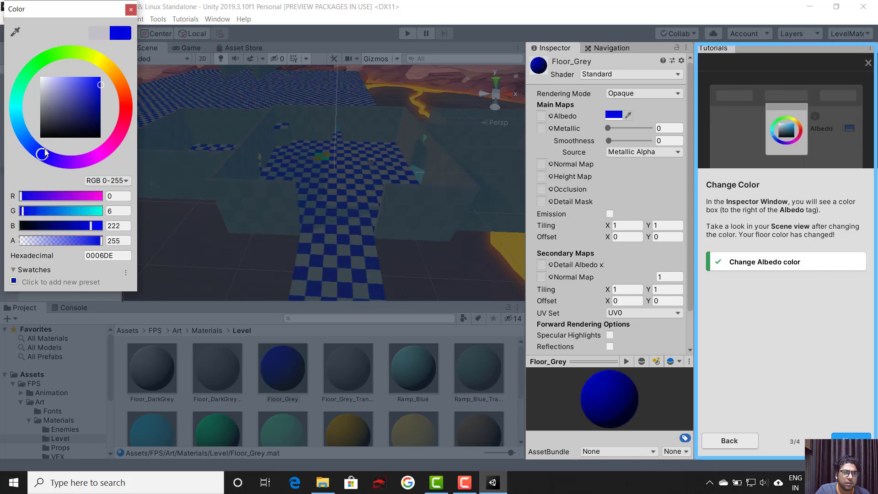
{"action": "left_click_drag", "start_coordinate": [99, 78], "coordinate": [104, 76]}
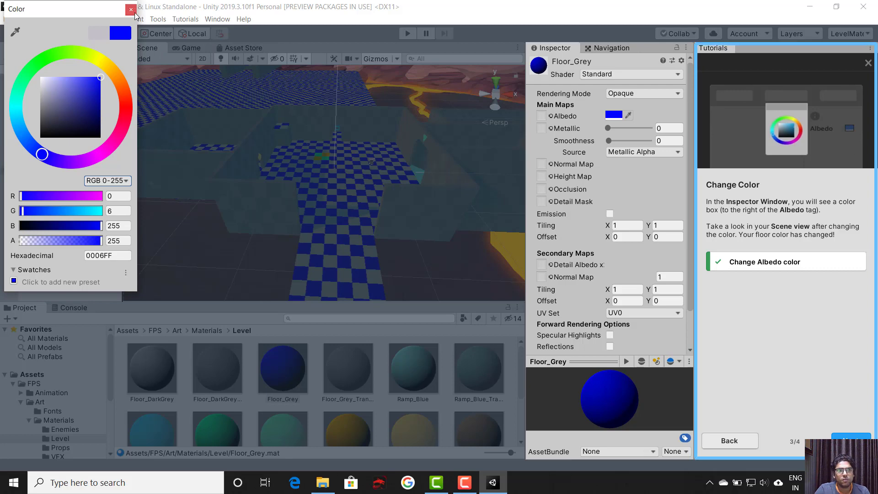
{"action": "left_click", "coordinate": [132, 11]}
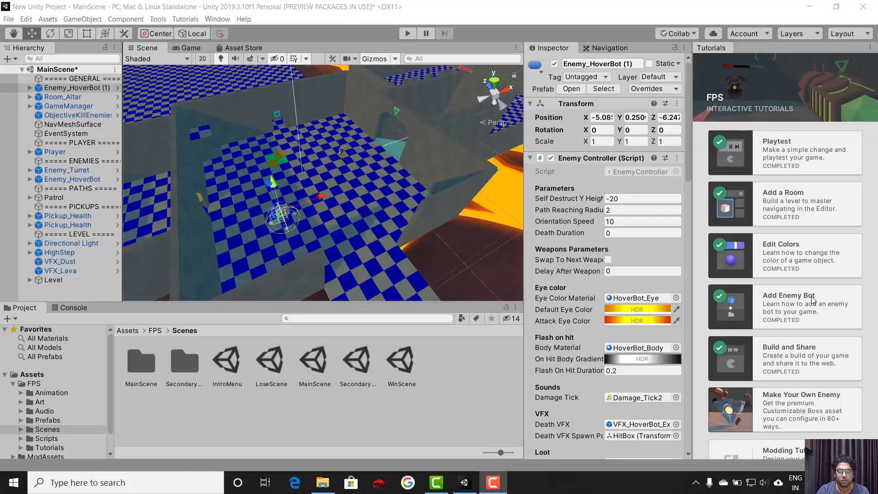
Open the Add Enemy Bot tutorial without saving the scene, maximize the editor window, and start the tutorial
{"action": "left_click", "coordinate": [756, 248]}
{"action": "left_click", "coordinate": [470, 264]}
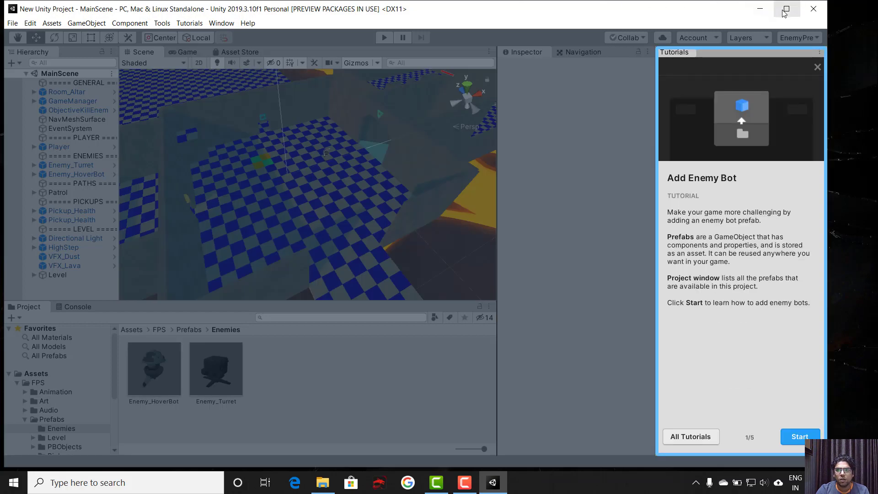
{"action": "left_click", "coordinate": [786, 9]}
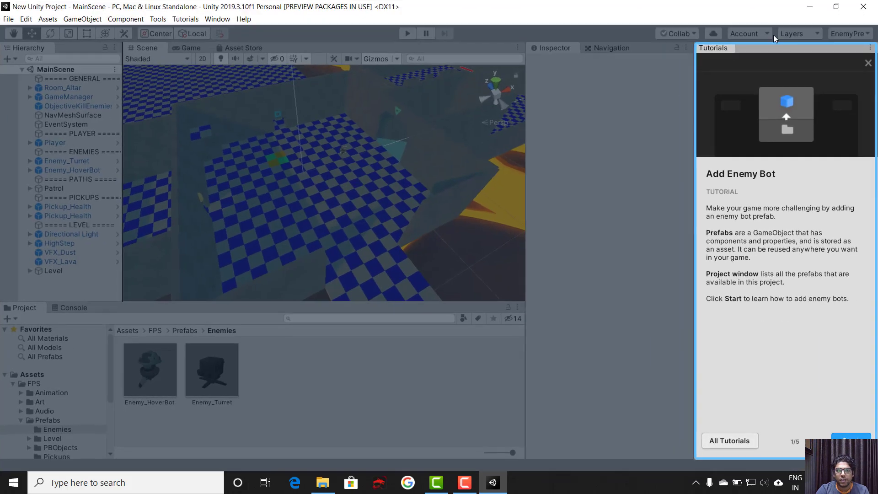
{"action": "left_click", "coordinate": [850, 437]}
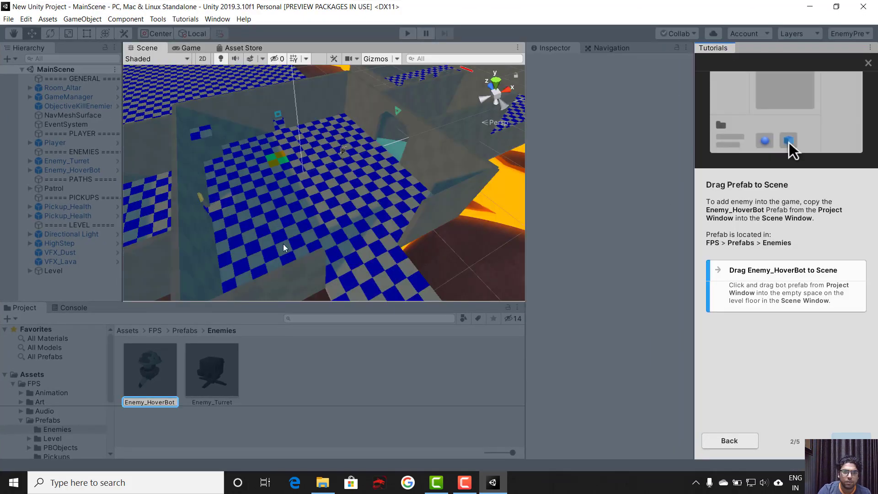
Place an Enemy_HoverBot prefab on the checkered room floor and reposition it to about X -3.67, Y -1.8, Z -2.97
{"action": "left_click_drag", "start_coordinate": [174, 357], "coordinate": [295, 203]}
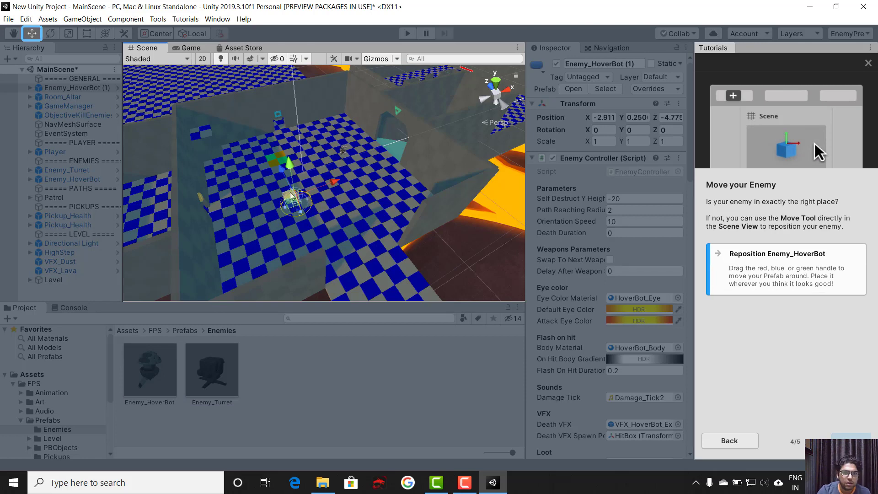
{"action": "left_click_drag", "start_coordinate": [334, 188], "coordinate": [328, 189]}
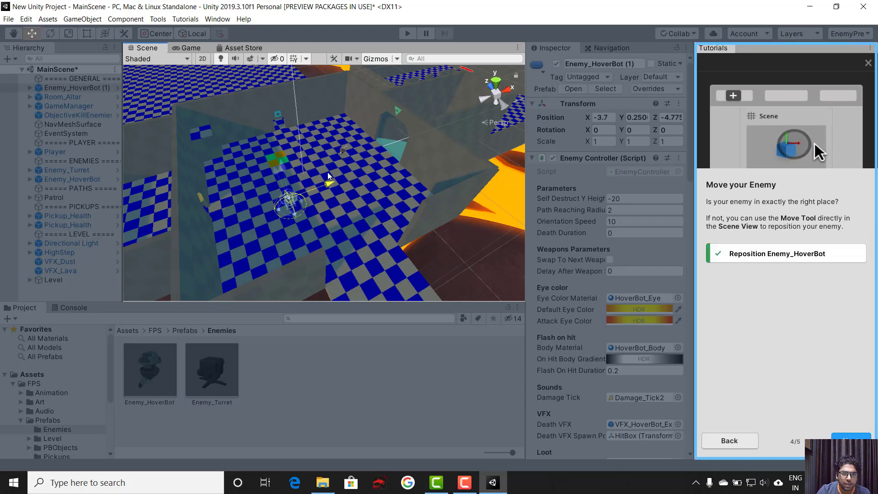
{"action": "mouse_move", "coordinate": [283, 163]}
{"action": "left_mouse_down"}
{"action": "mouse_move", "coordinate": [269, 145]}
{"action": "mouse_move", "coordinate": [280, 165]}
{"action": "left_mouse_up"}
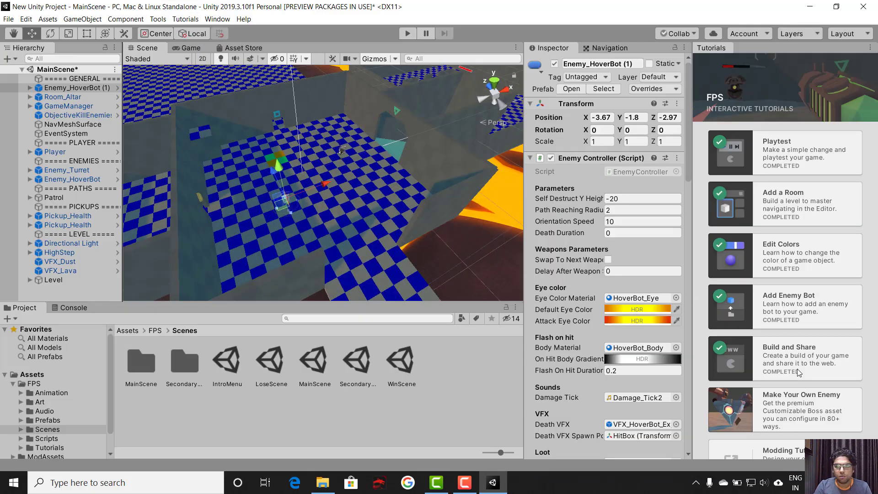
Open the Build and Share tutorial without saving the scene, and open the Build Settings
{"action": "left_click", "coordinate": [797, 368]}
{"action": "left_click", "coordinate": [474, 262]}
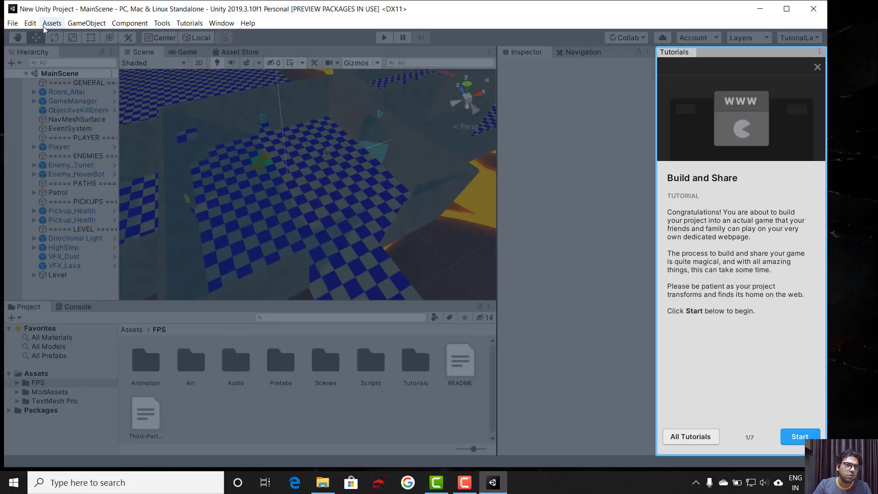
{"action": "left_click", "coordinate": [30, 23]}
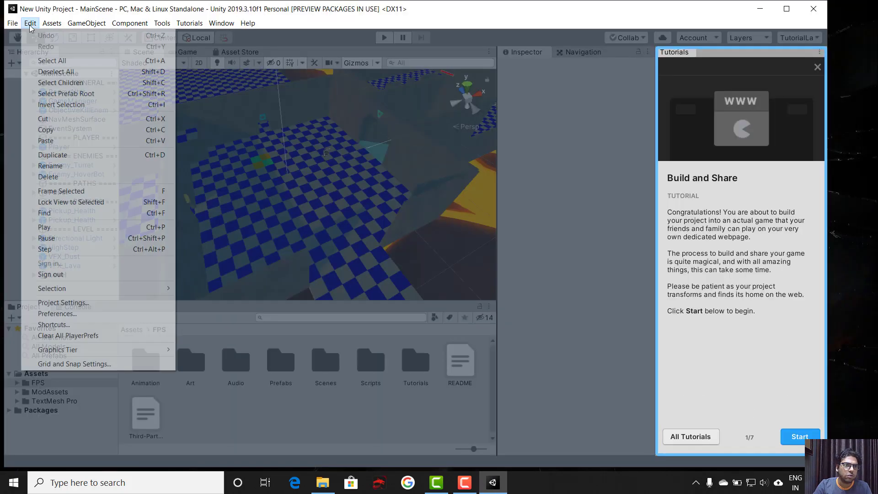
{"action": "mouse_move", "coordinate": [12, 23]}
{"action": "left_click", "coordinate": [45, 121]}
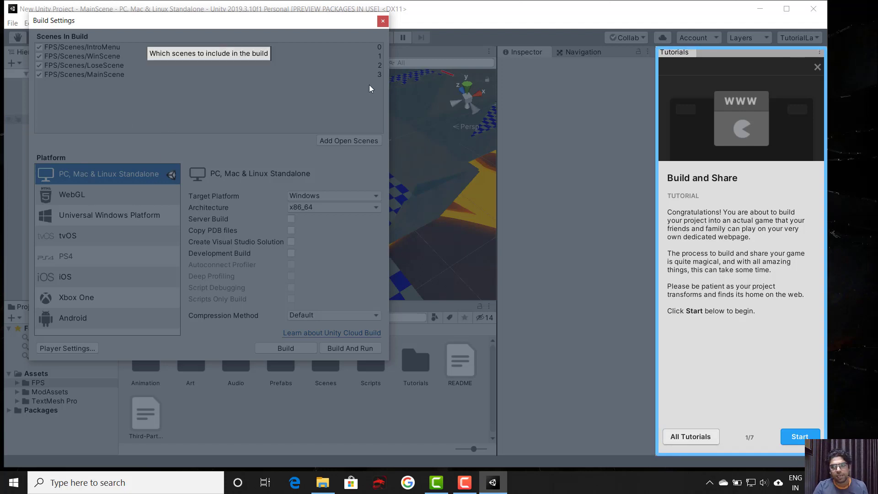
Start the Build and Share tutorial and close the Build Settings window
{"action": "left_click", "coordinate": [792, 437]}
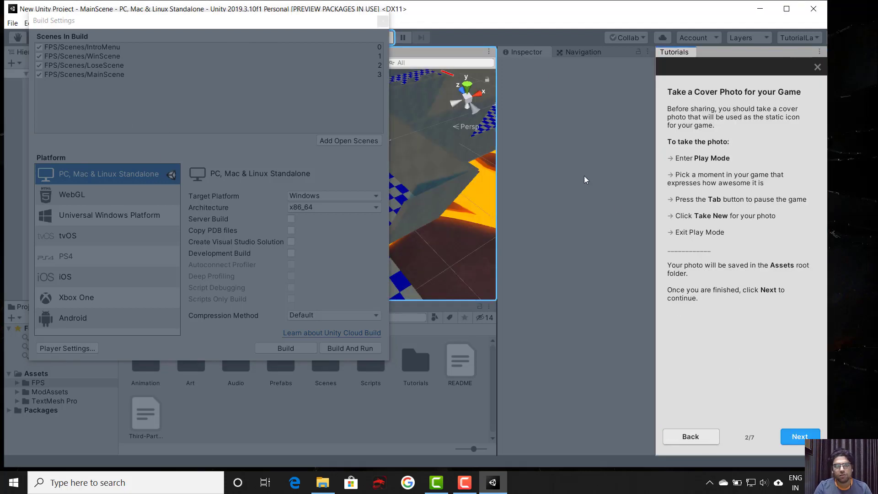
{"action": "left_click", "coordinate": [382, 21]}
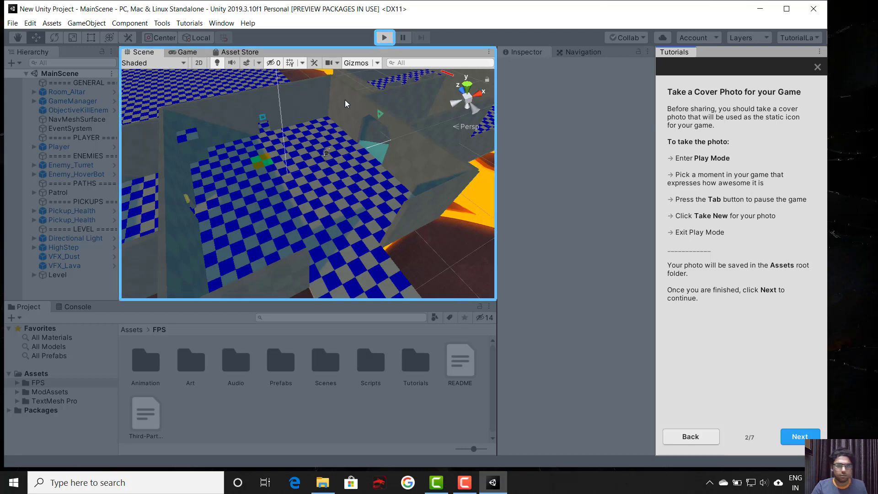
Enter Play Mode and walk the player forward through the room with the recolored floor
{"action": "left_click", "coordinate": [383, 38]}
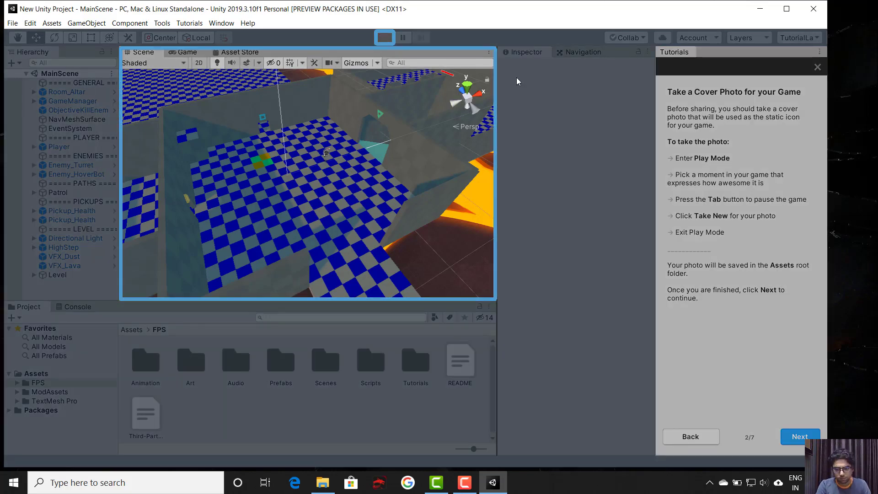
{"action": "key", "text": "w"}
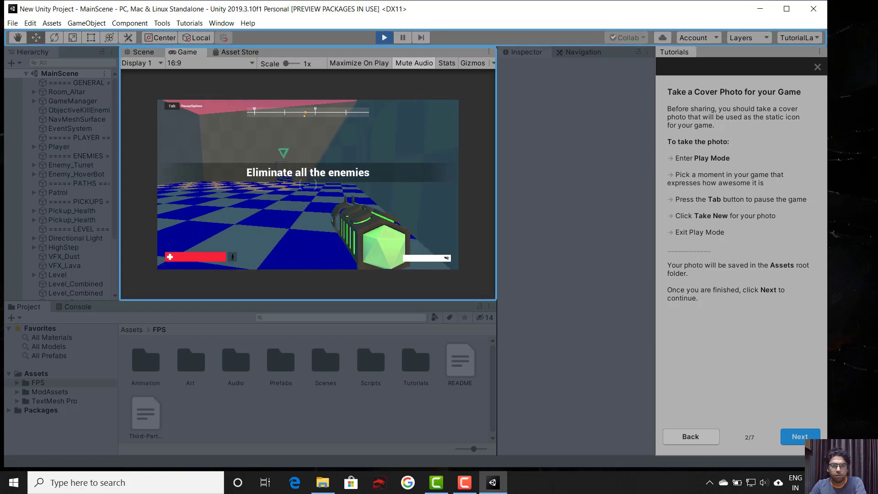
{"action": "key", "text": "w"}
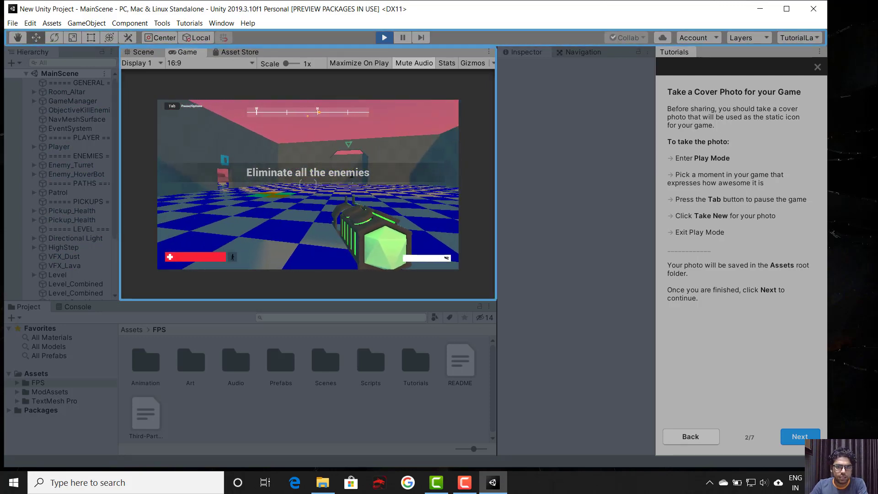
Shoot the hover bot and walk the player through the checkered rooms to explore the level
{"action": "left_click", "coordinate": [308, 185]}
{"action": "left_click", "coordinate": [308, 185]}
{"action": "key", "text": "w"}
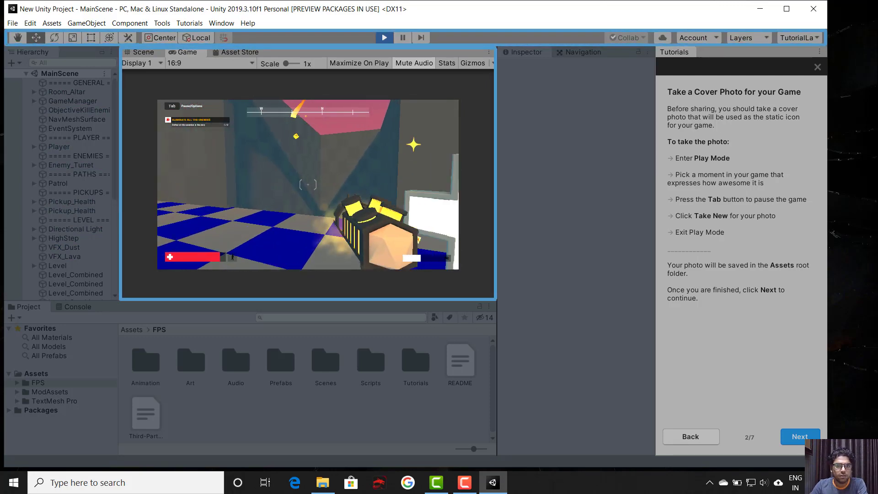
{"action": "key", "text": "w"}
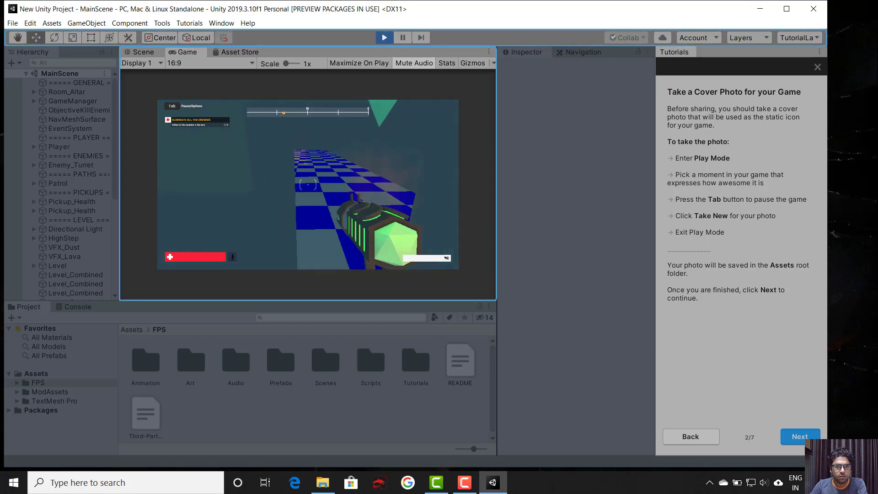
{"action": "key", "text": "w"}
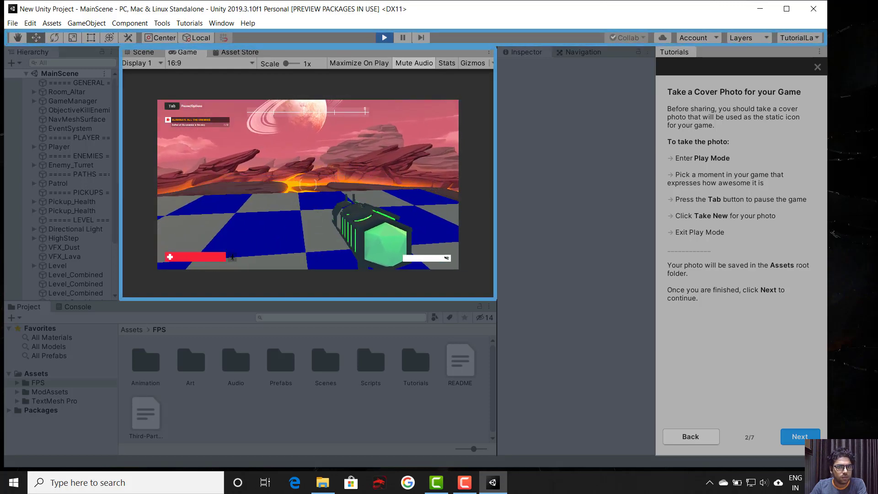
{"action": "key", "text": "w"}
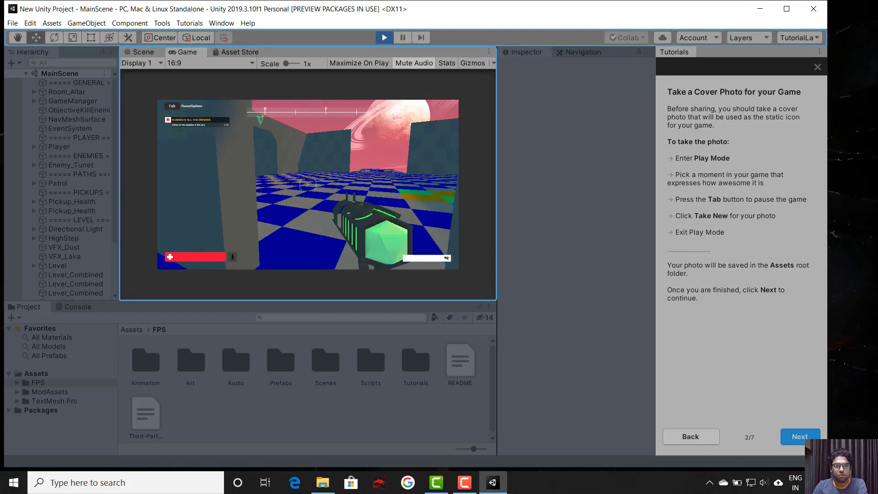
{"action": "key", "text": "w"}
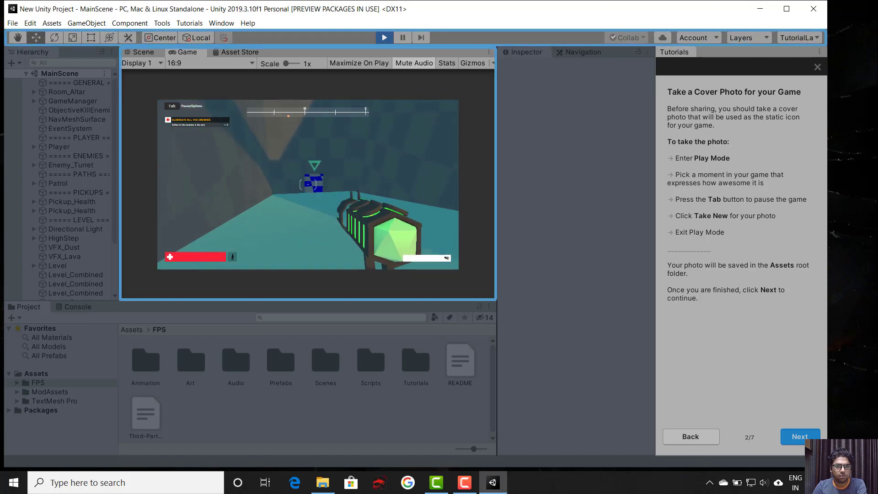
{"action": "key", "text": "w"}
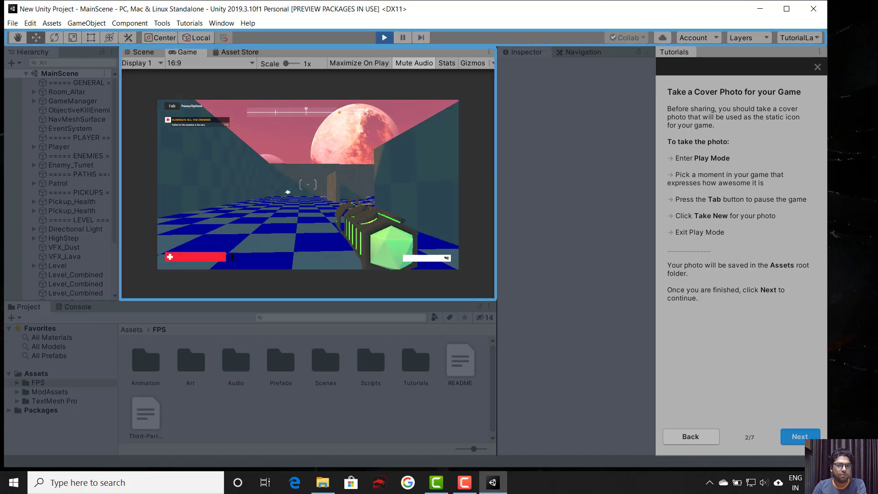
Fire at the enemy turret, back away from it, and collect a health pickup
{"action": "left_click", "coordinate": [308, 184]}
{"action": "left_click", "coordinate": [307, 184]}
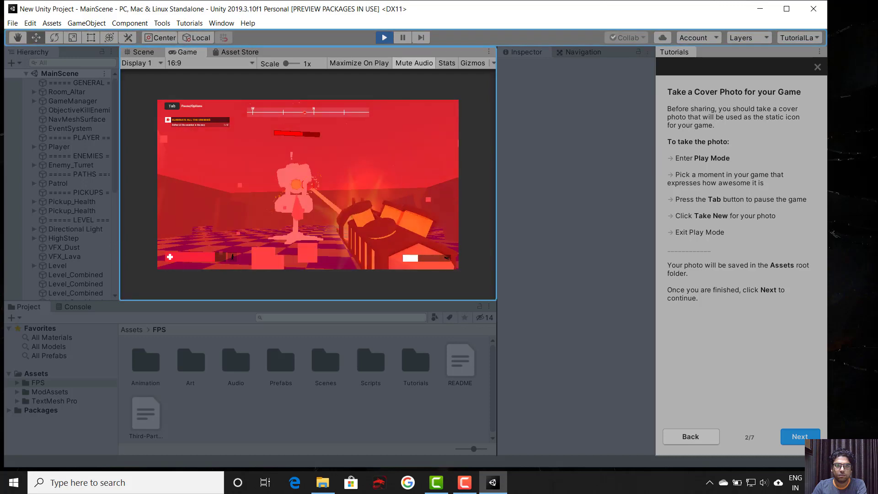
{"action": "key", "text": "s"}
{"action": "key", "text": "w"}
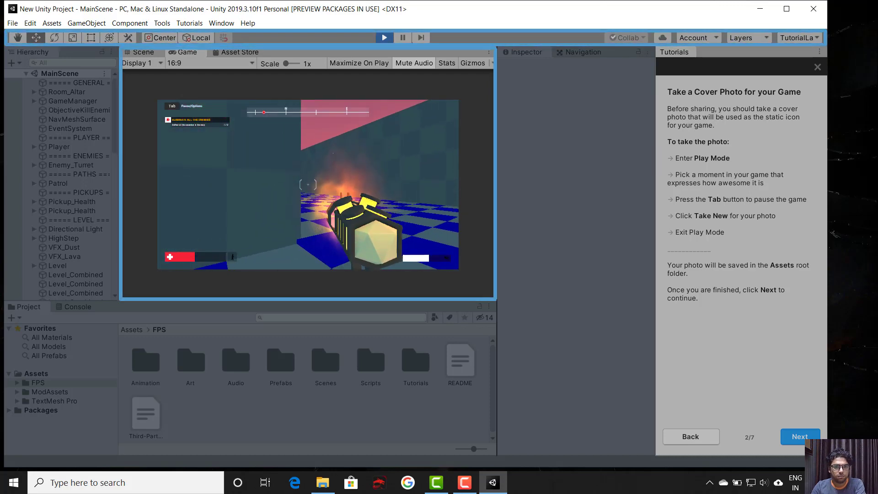
{"action": "key", "text": "w"}
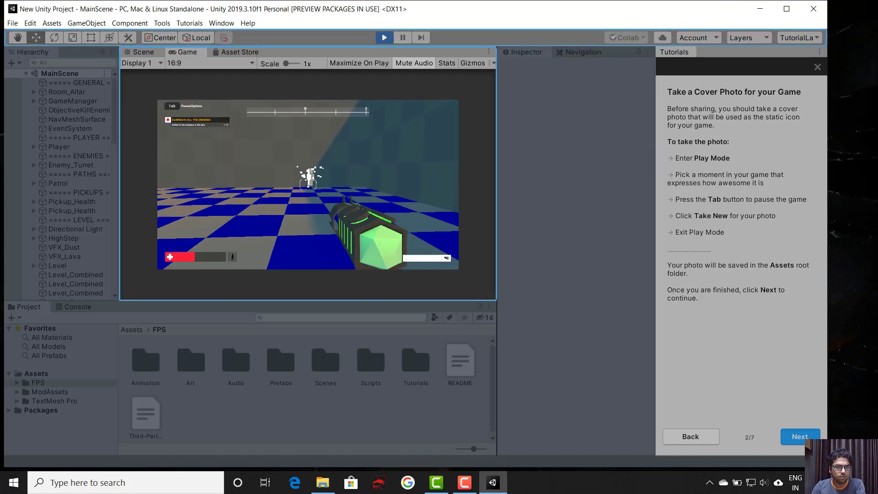
{"action": "key", "text": "w"}
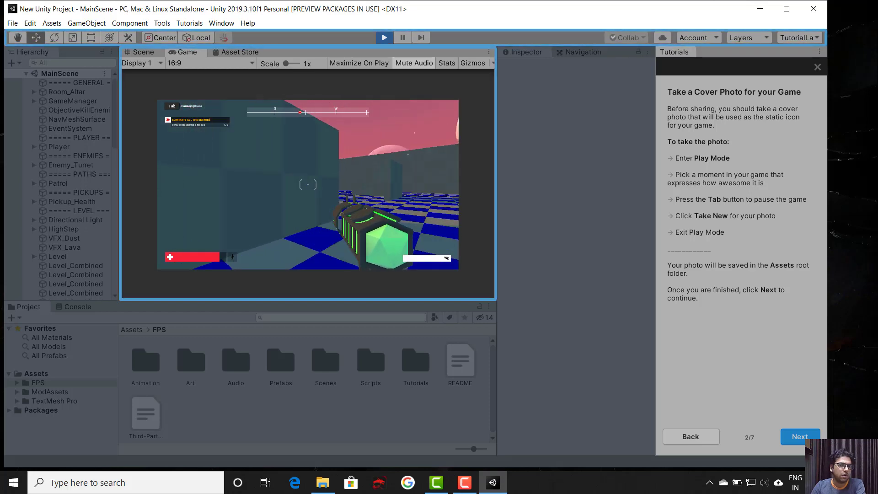
Destroy the enemy turret to complete the elimination objective, and exit Play Mode
{"action": "left_click", "coordinate": [308, 184]}
{"action": "left_click", "coordinate": [307, 185]}
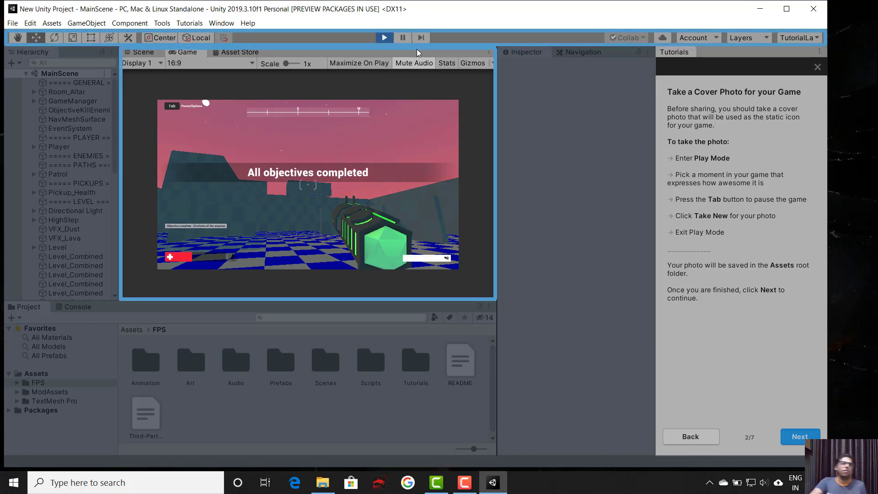
{"action": "key", "text": "ctrl+p"}
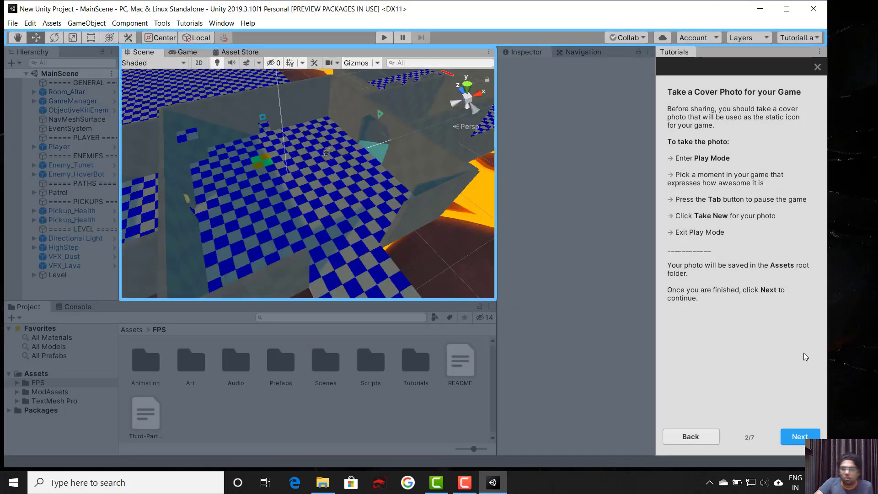
Advance the tutorial past the cover photo page and open the Build Settings window
{"action": "left_click", "coordinate": [796, 432]}
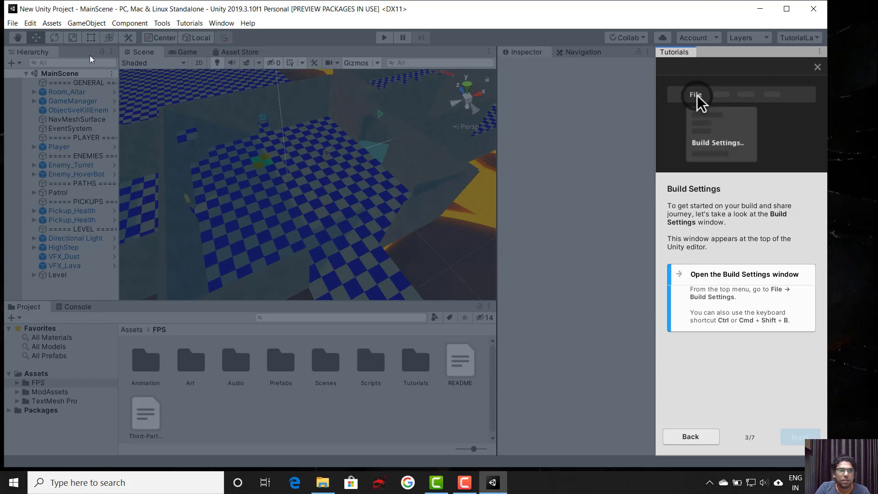
{"action": "left_click", "coordinate": [13, 23]}
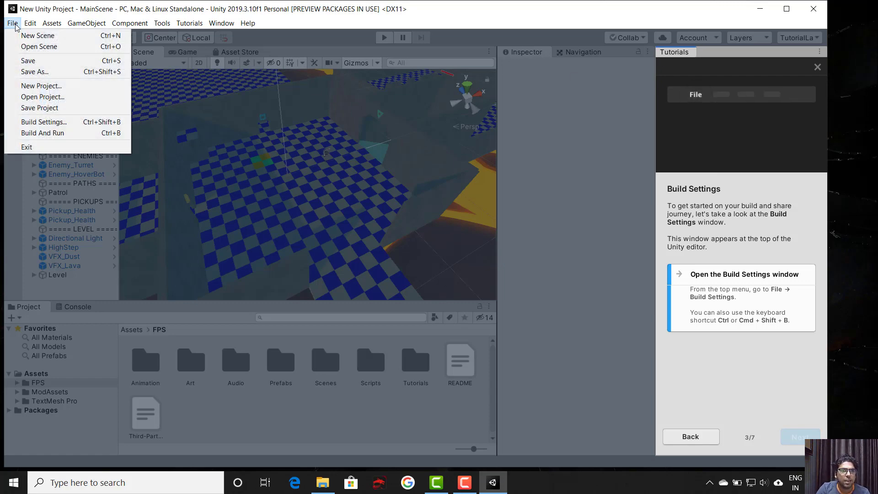
{"action": "left_click", "coordinate": [36, 122]}
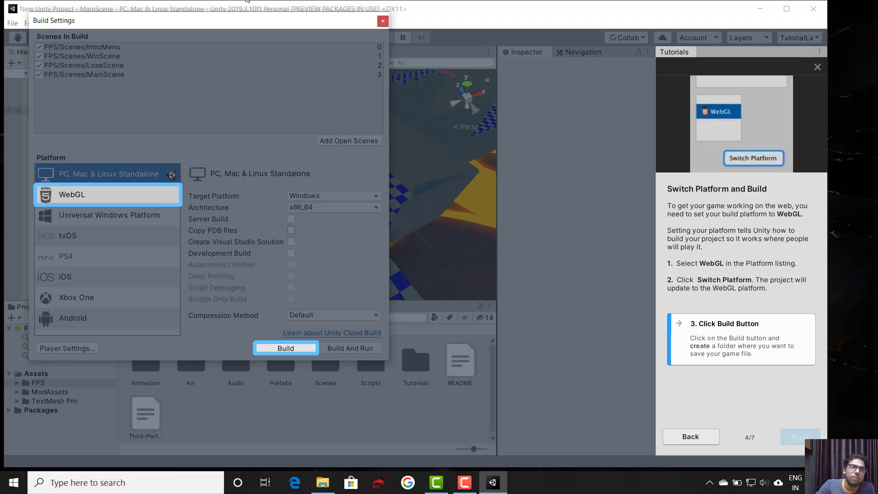
Close the Build Settings window without building and start closing the Unity editor
{"action": "left_click", "coordinate": [379, 25]}
{"action": "left_click", "coordinate": [813, 9]}
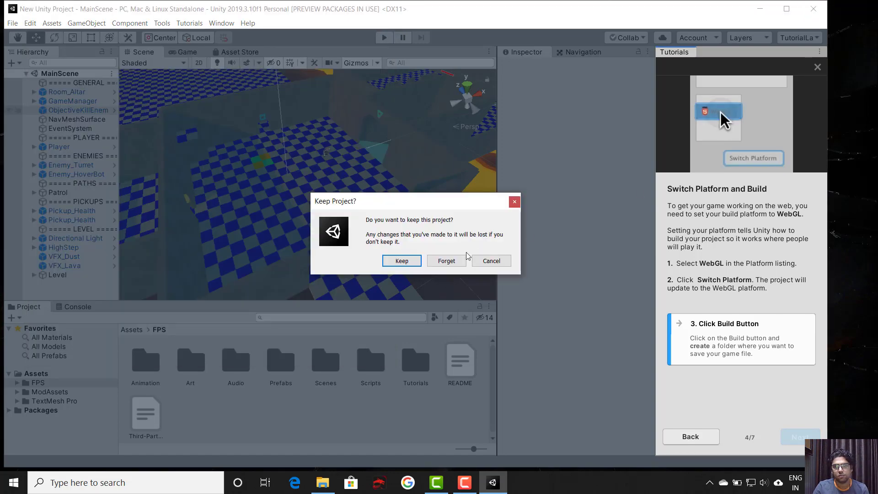